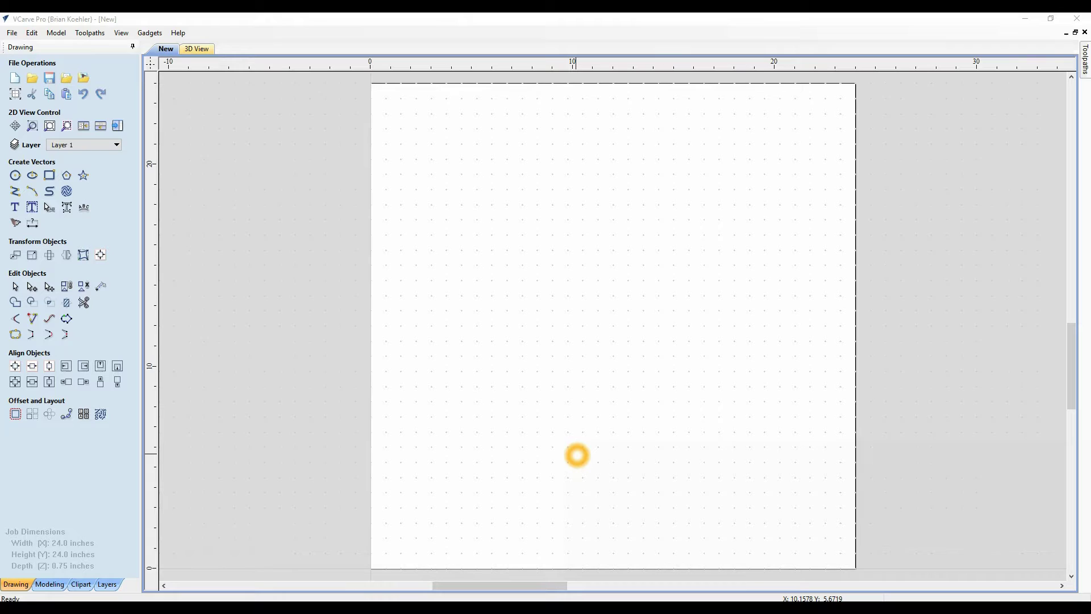
Open and close the Trace Bitmap form without tracing anything
{"action": "left_click", "coordinate": [578, 458]}
{"action": "left_click", "coordinate": [187, 424]}
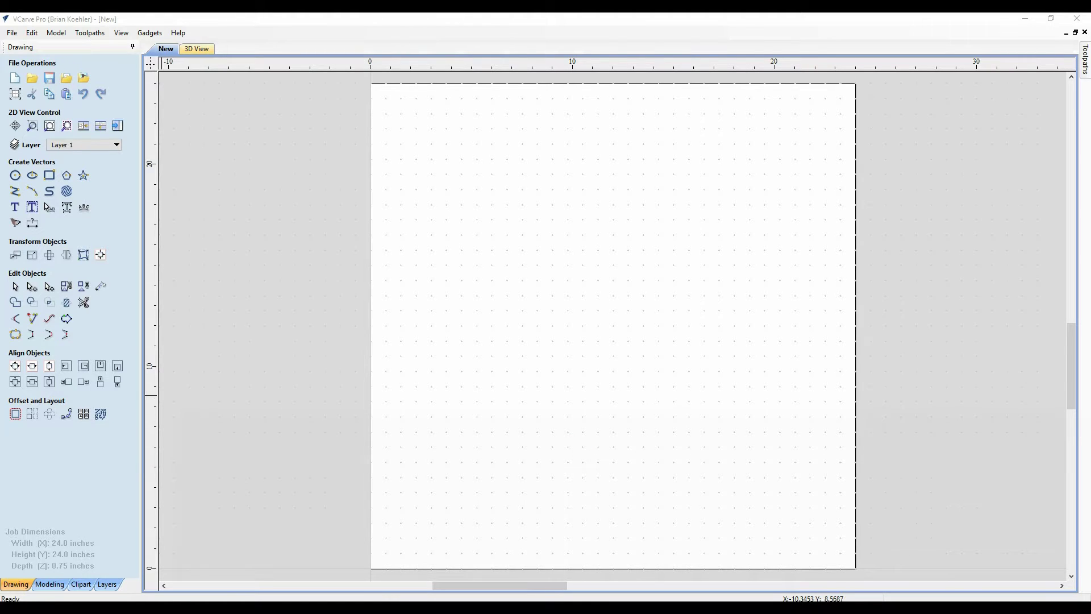
{"action": "left_click", "coordinate": [32, 207]}
{"action": "left_click", "coordinate": [186, 325]}
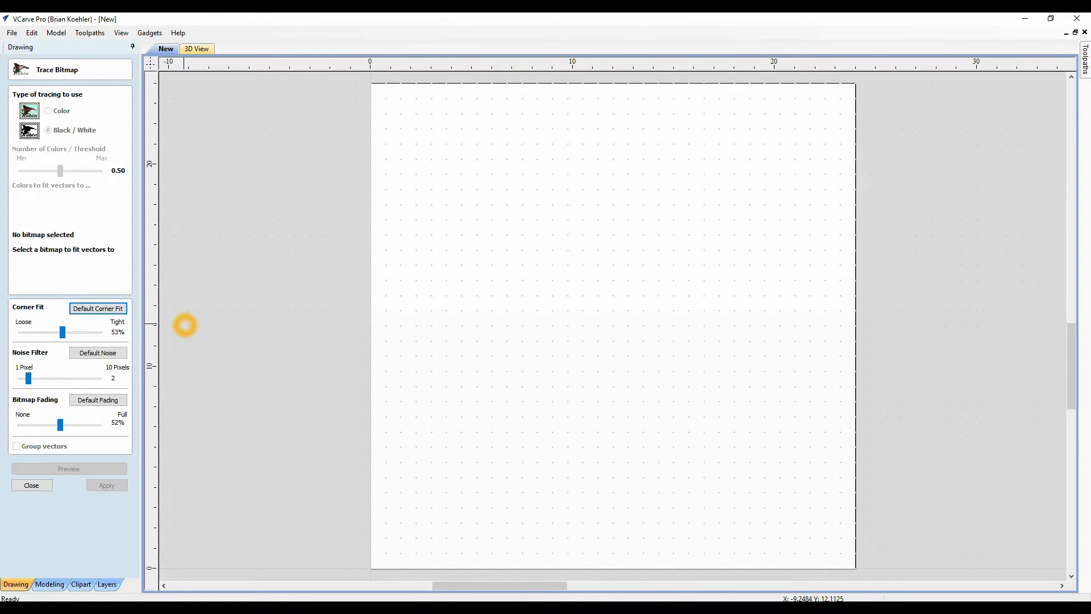
{"action": "left_click", "coordinate": [45, 487]}
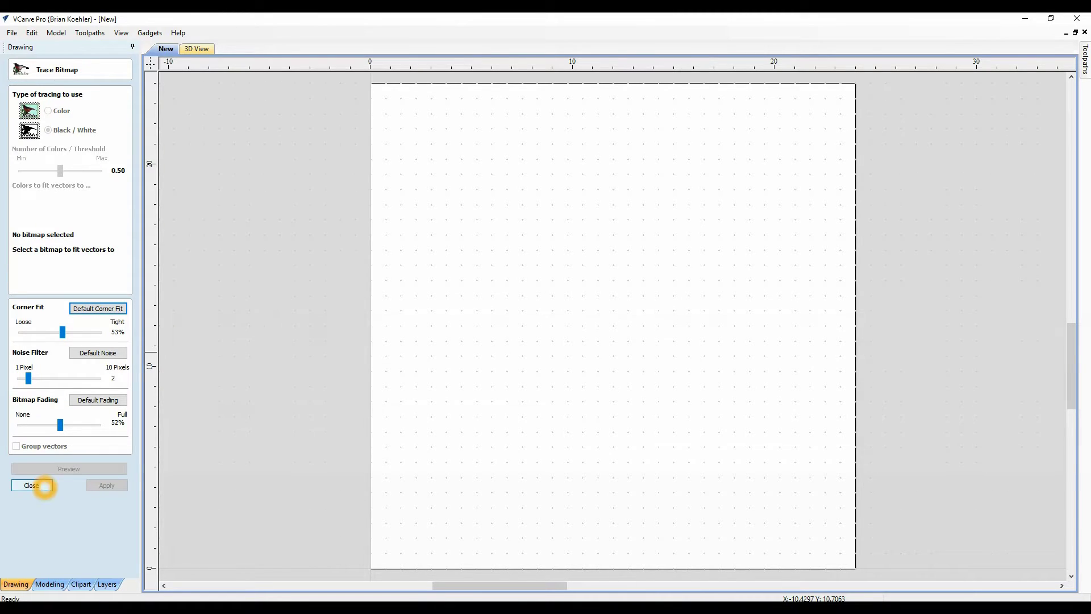
{"action": "left_click", "coordinate": [63, 171]}
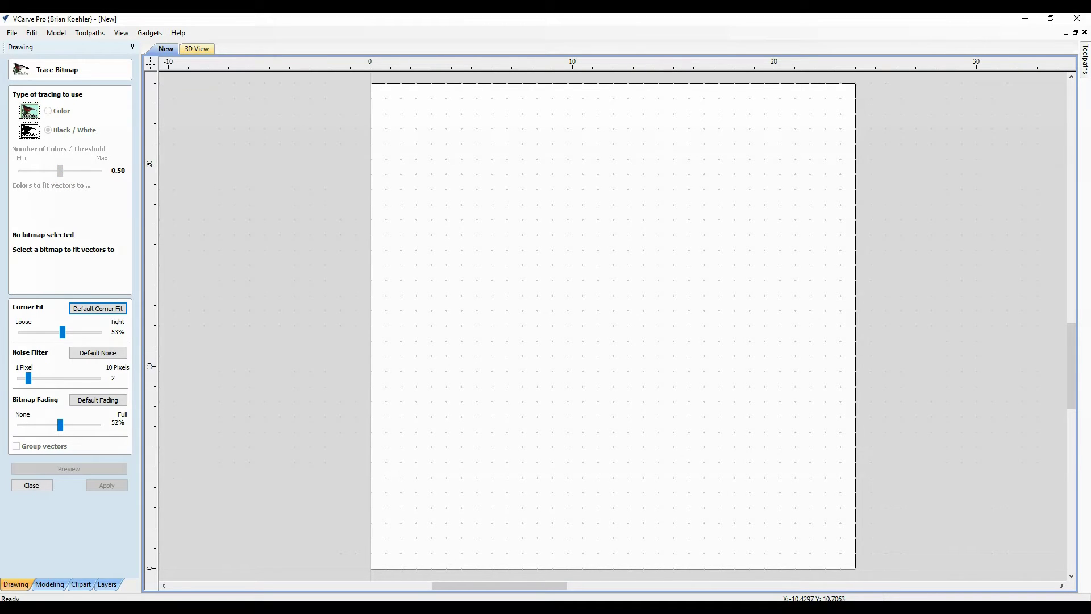
{"action": "left_click", "coordinate": [249, 314]}
Import circle-monogram2.jpg from the Image Backup folder onto the job sheet
{"action": "left_click", "coordinate": [31, 485]}
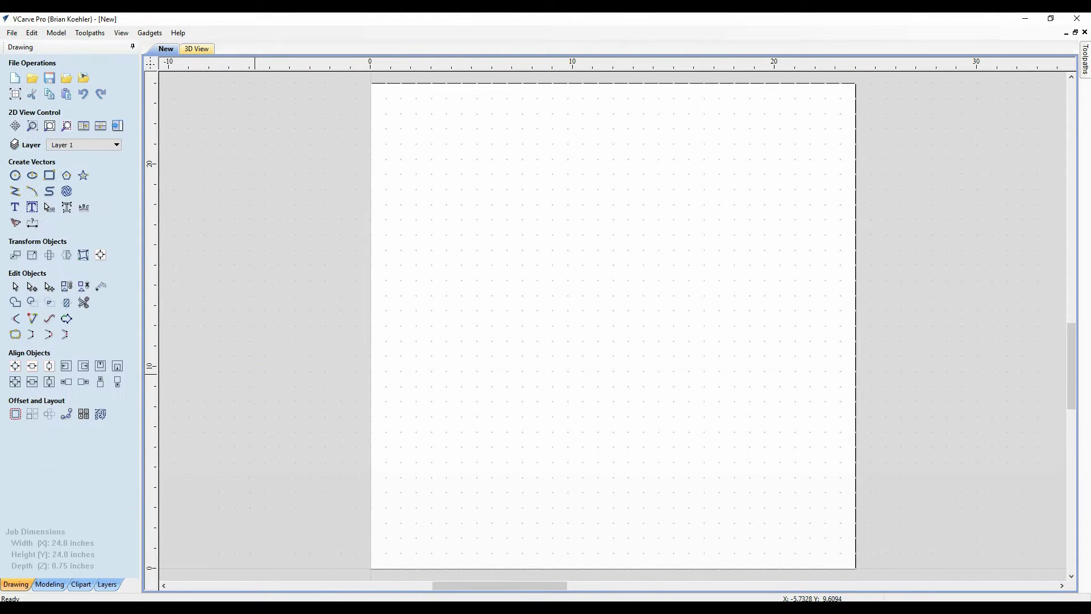
{"action": "left_click", "coordinate": [83, 78]}
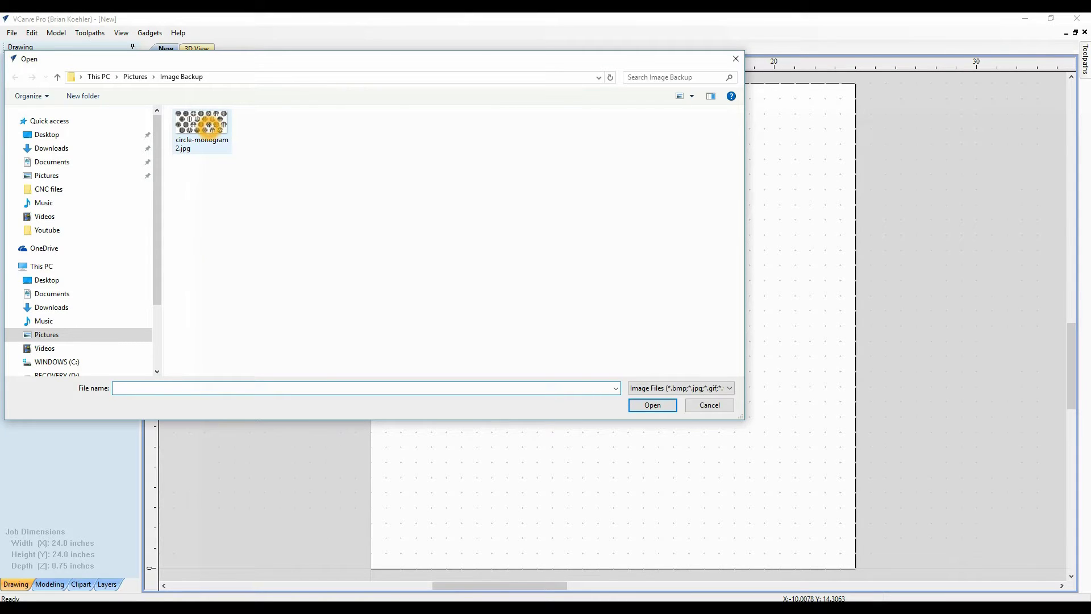
{"action": "left_click", "coordinate": [215, 123]}
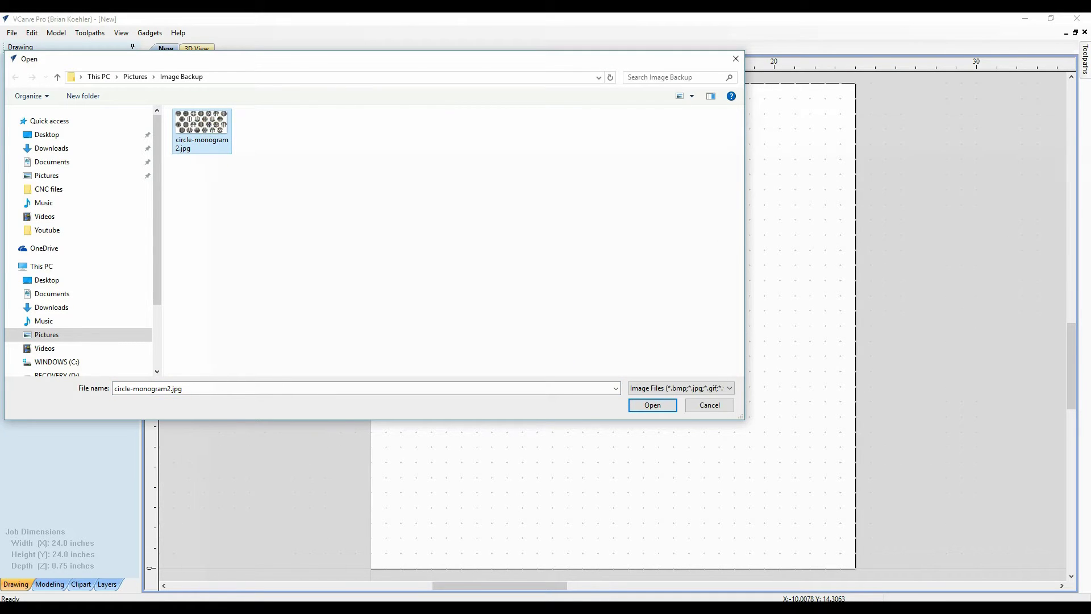
{"action": "left_click", "coordinate": [655, 407]}
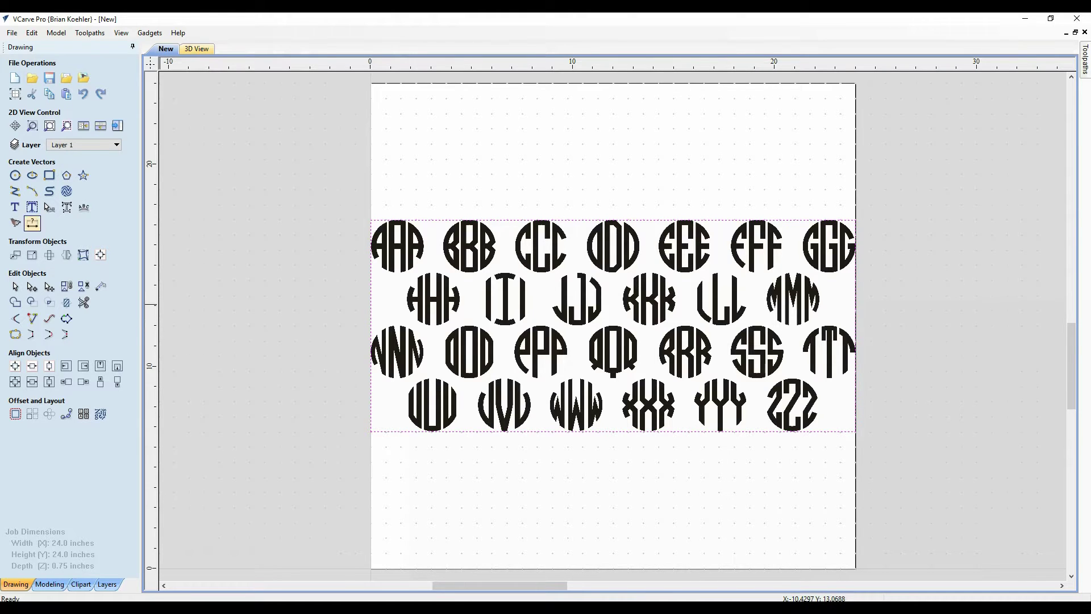
Trace the monogram bitmap in Black / White at 0.50 threshold and create the vector outlines
{"action": "left_click", "coordinate": [32, 223]}
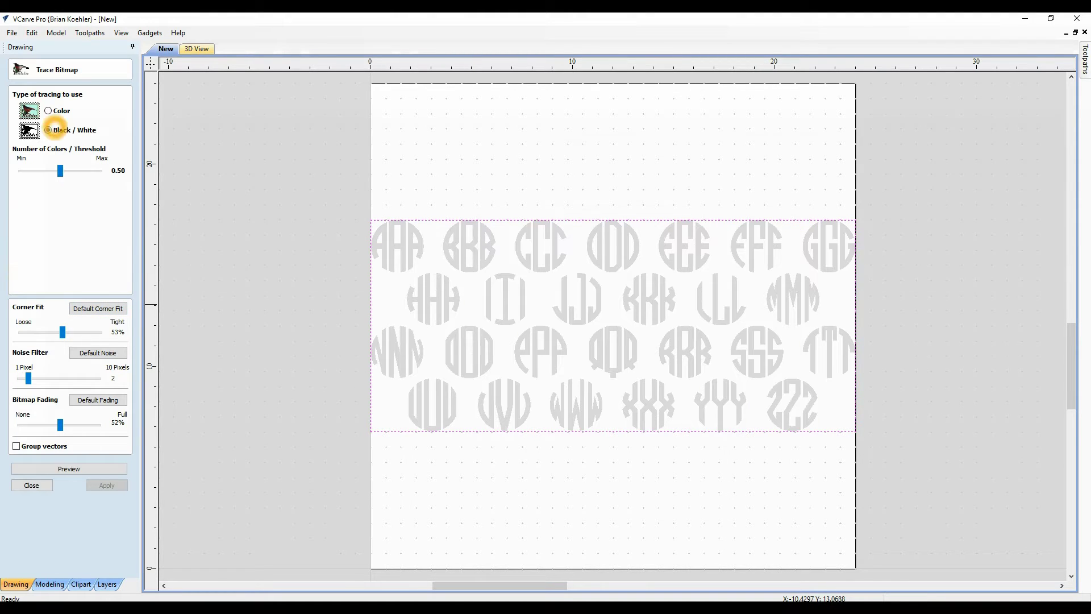
{"action": "left_click", "coordinate": [56, 128]}
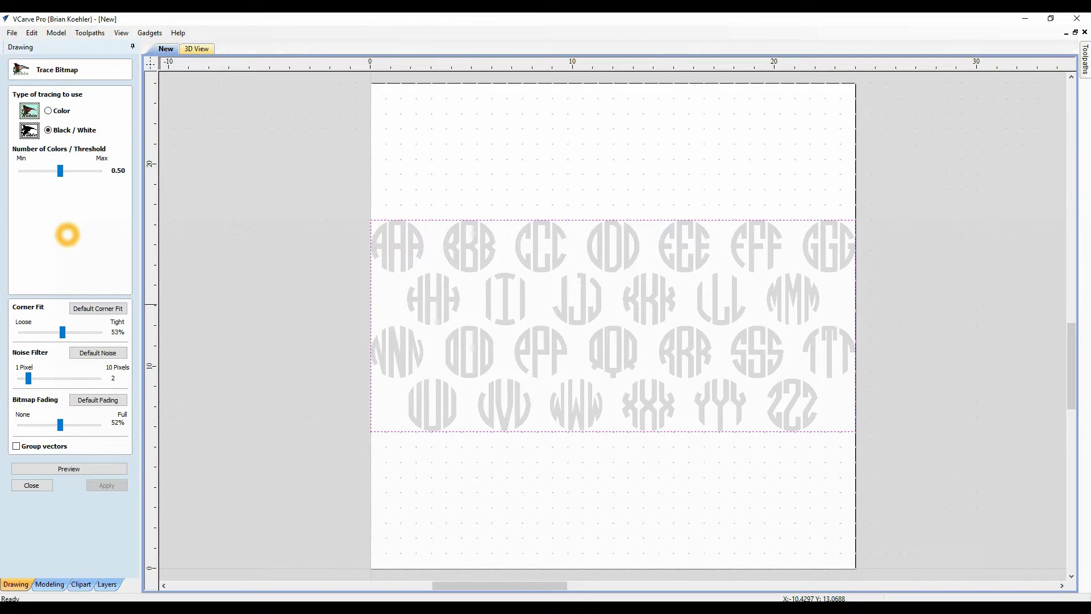
{"action": "left_click", "coordinate": [161, 529]}
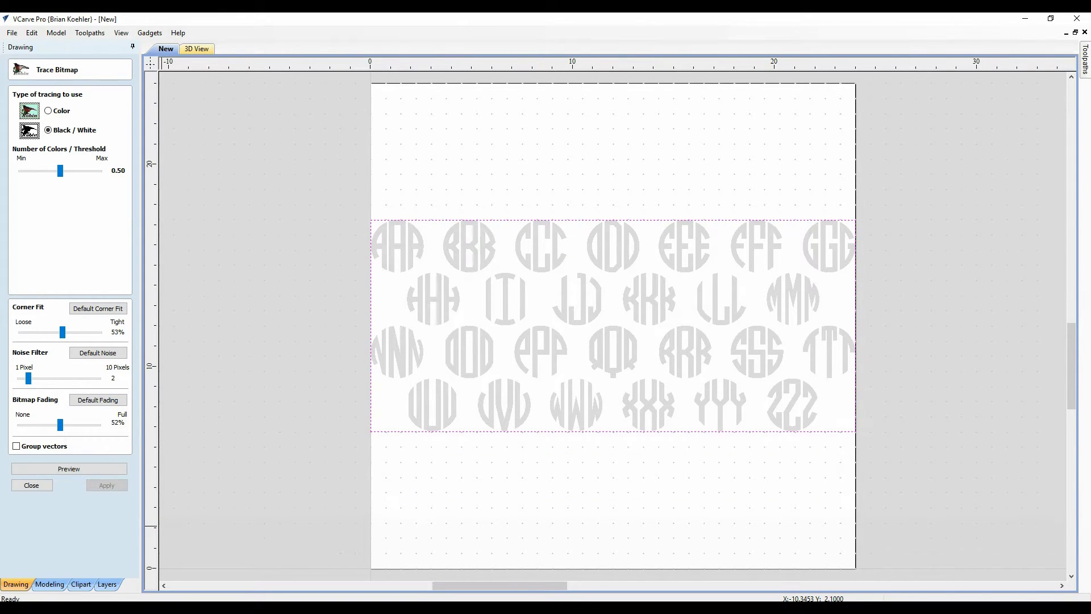
{"action": "left_click", "coordinate": [87, 467]}
{"action": "left_click", "coordinate": [636, 321]}
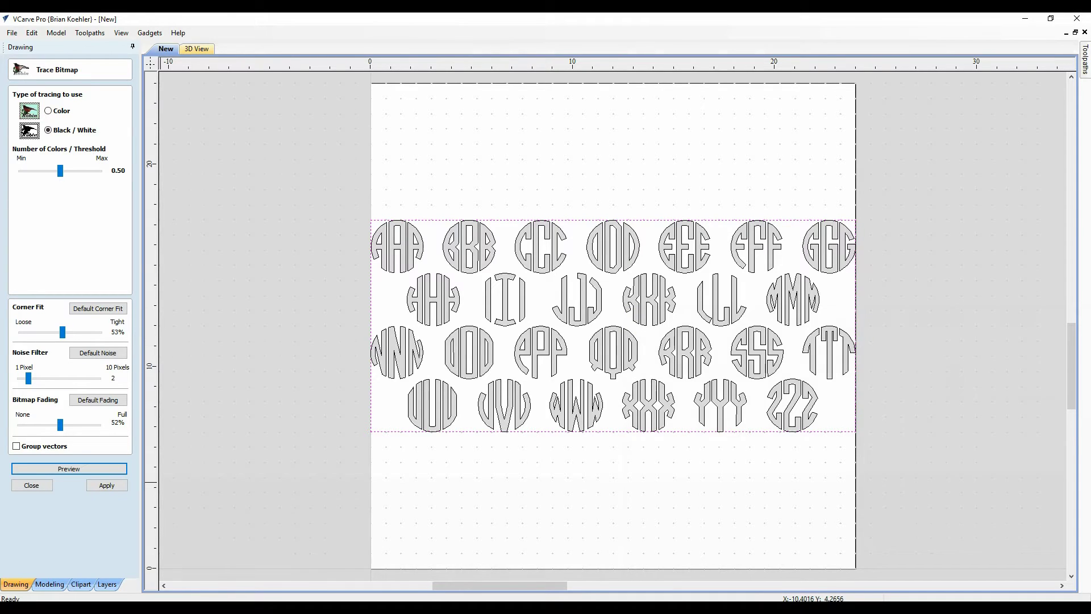
{"action": "left_click", "coordinate": [432, 458]}
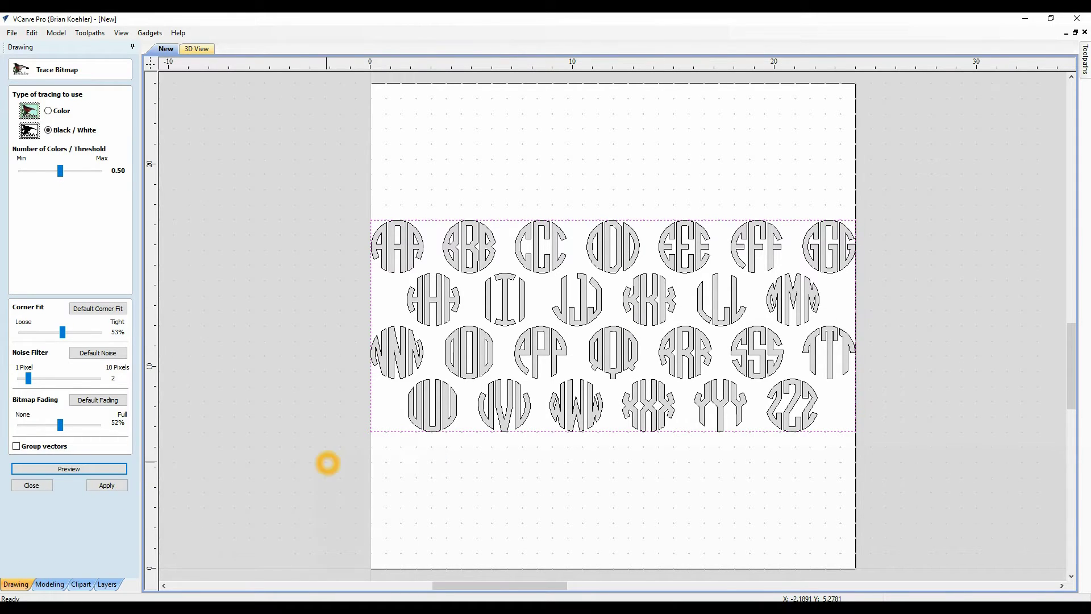
{"action": "left_click", "coordinate": [106, 486]}
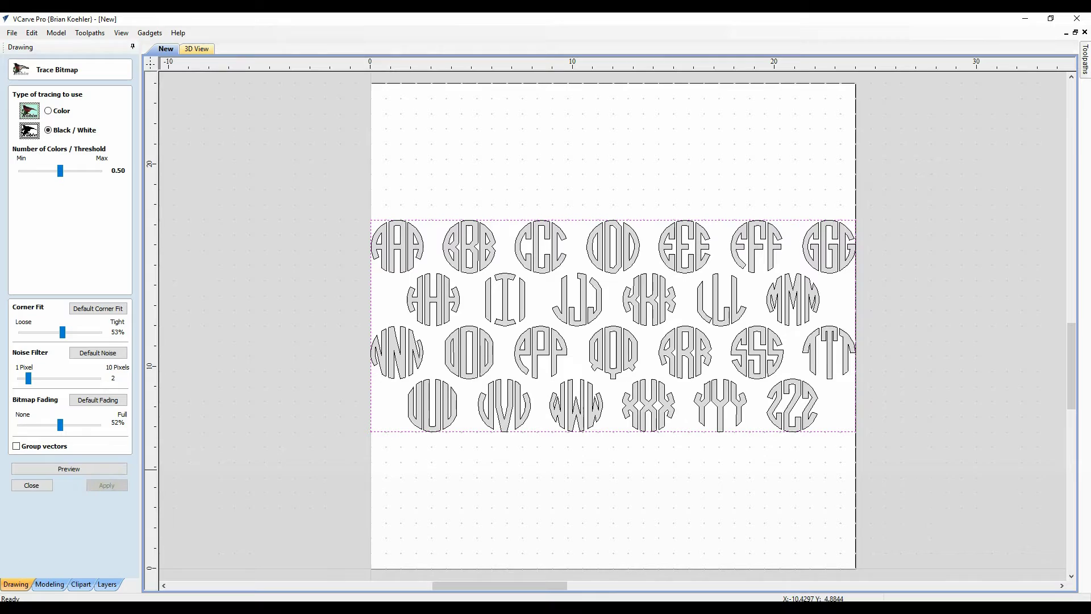
{"action": "left_click", "coordinate": [359, 479]}
{"action": "left_click", "coordinate": [31, 485]}
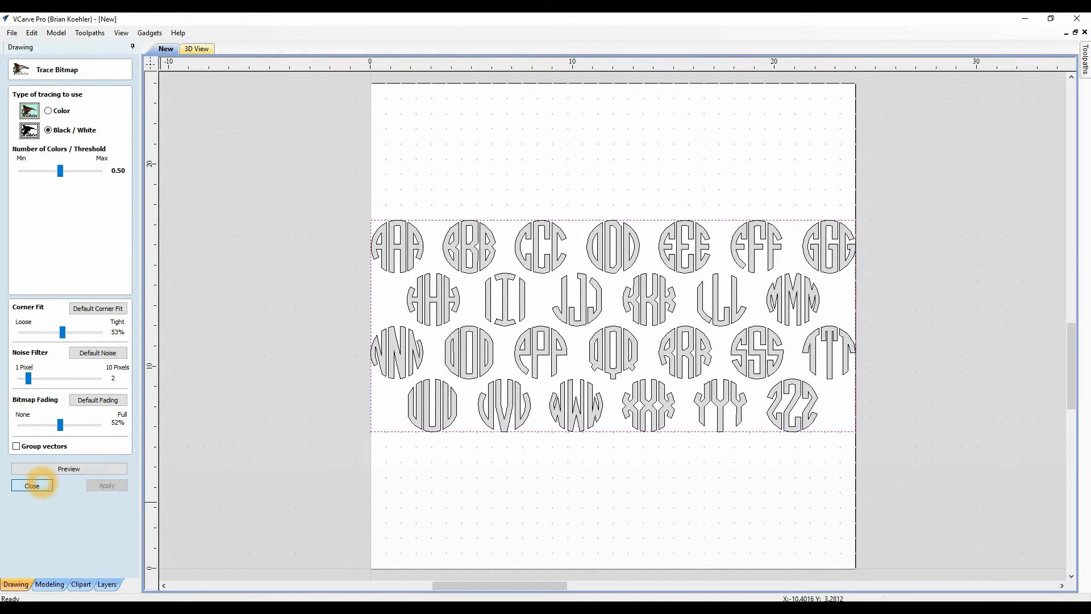
Hide the Bitmap Layer so only the traced outlines remain visible
{"action": "left_click", "coordinate": [571, 310]}
{"action": "scroll", "coordinate": [571, 309], "scroll_direction": "up", "scroll_amount": 5}
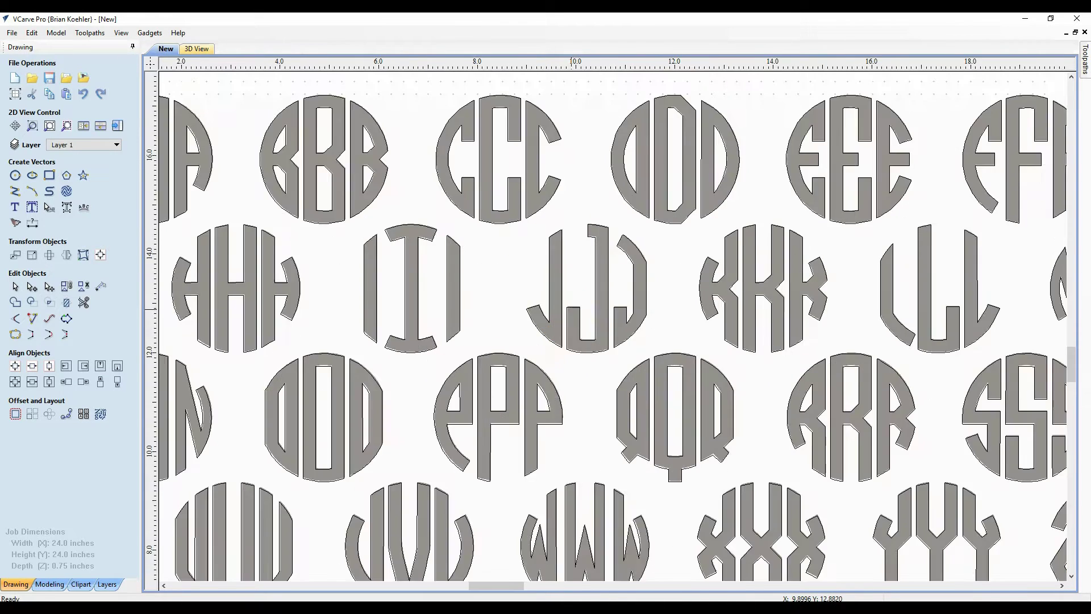
{"action": "left_click", "coordinate": [579, 336]}
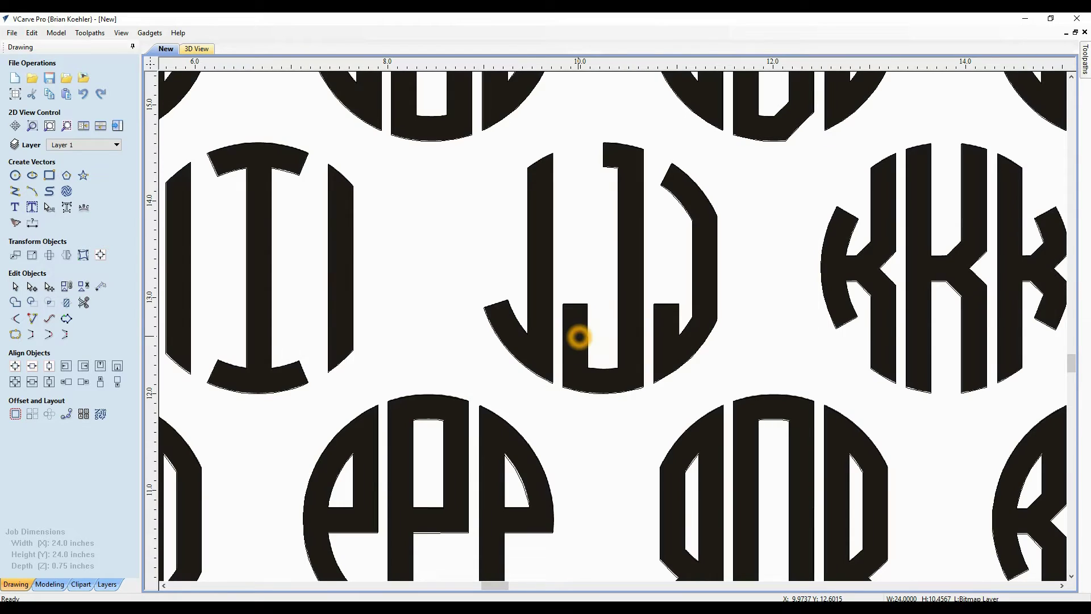
{"action": "left_click", "coordinate": [81, 145]}
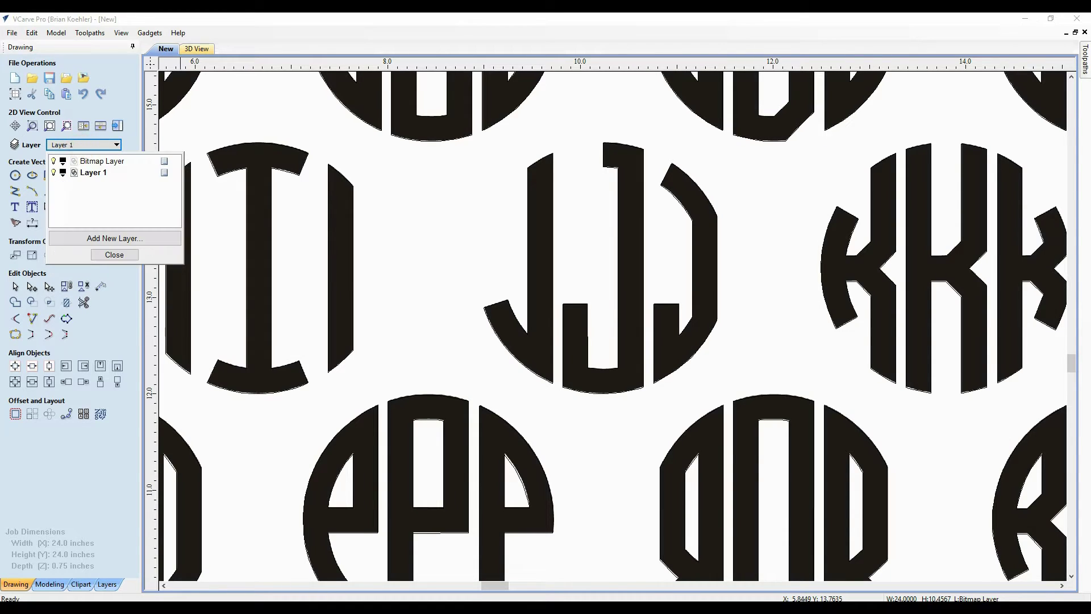
{"action": "left_click", "coordinate": [54, 160]}
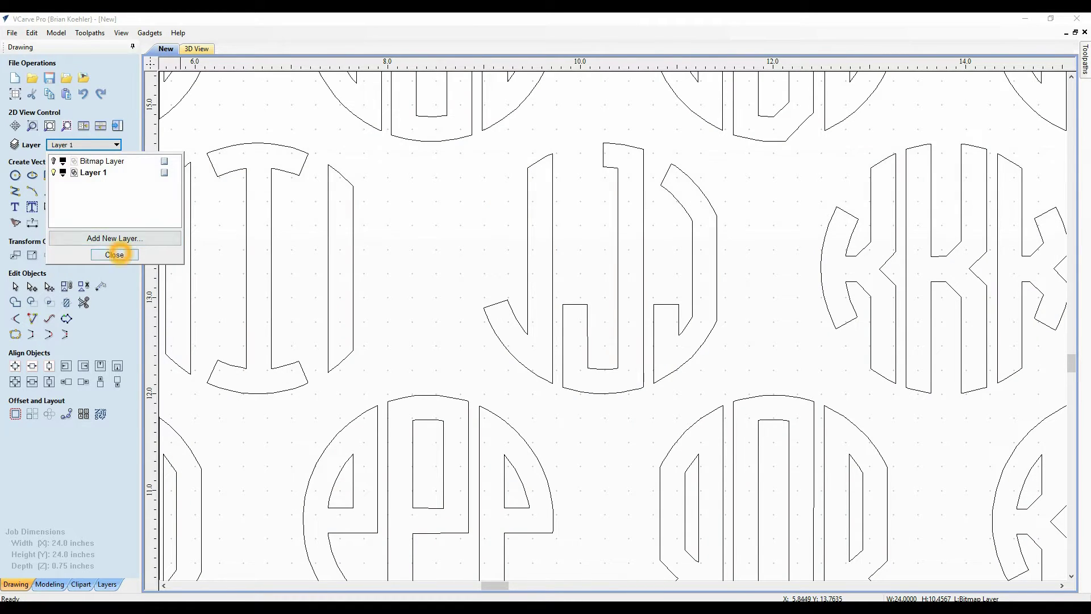
{"action": "left_click", "coordinate": [114, 255]}
Drag all traced monogram outlines off the sheet to the right, then select the AAA monogram
{"action": "scroll", "coordinate": [193, 250], "scroll_direction": "down", "scroll_amount": 5}
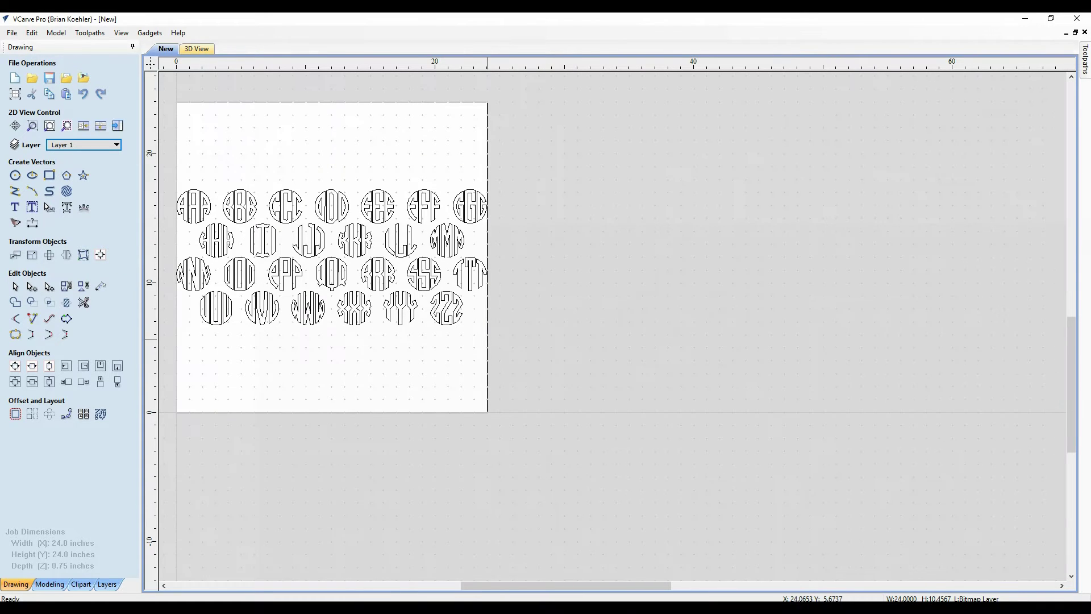
{"action": "left_click_drag", "start_coordinate": [514, 336], "coordinate": [165, 183]}
{"action": "left_click", "coordinate": [316, 259]}
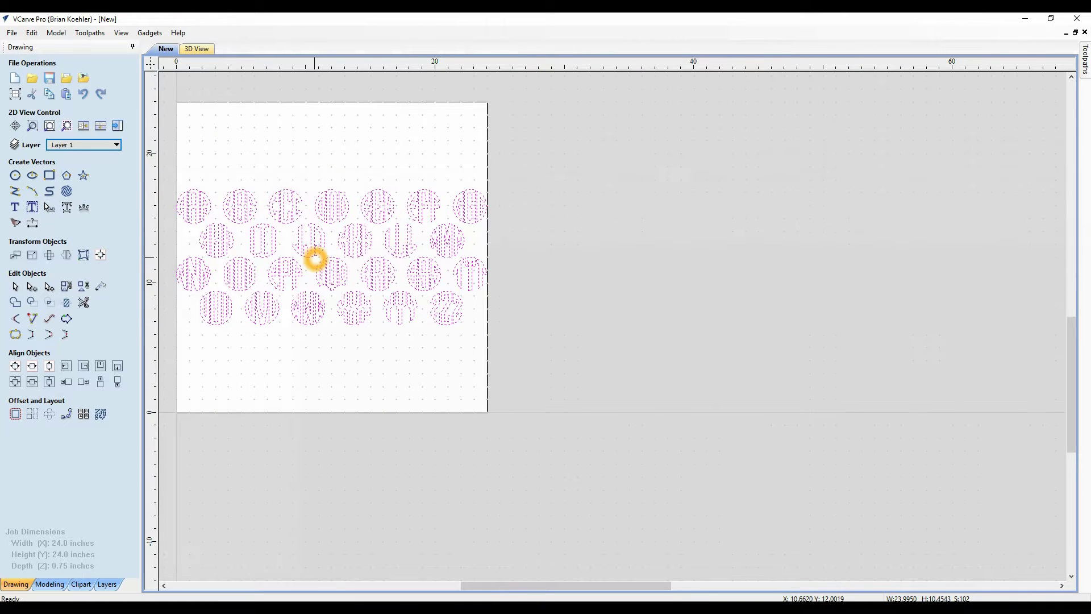
{"action": "left_click", "coordinate": [332, 260]}
{"action": "left_click", "coordinate": [310, 354]}
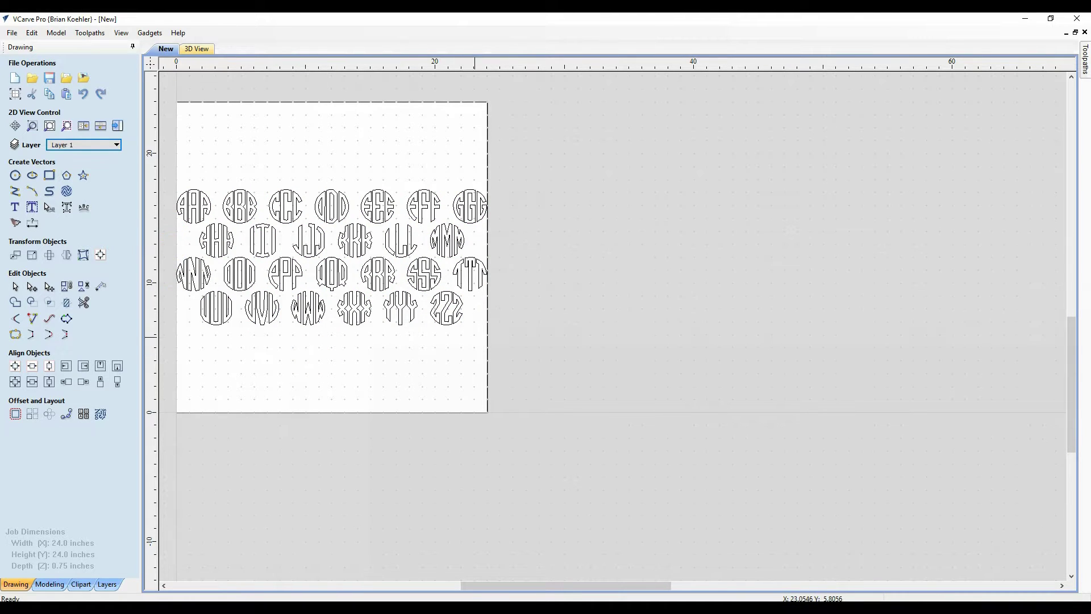
{"action": "left_click_drag", "start_coordinate": [499, 353], "coordinate": [176, 169]}
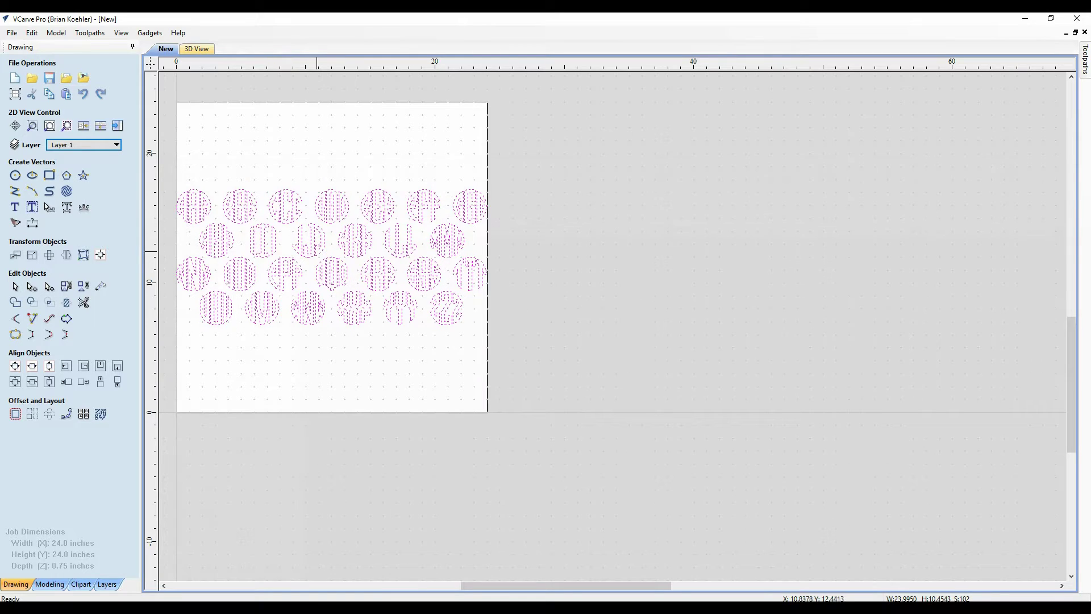
{"action": "left_click", "coordinate": [319, 253]}
{"action": "left_click_drag", "start_coordinate": [333, 261], "coordinate": [670, 279]}
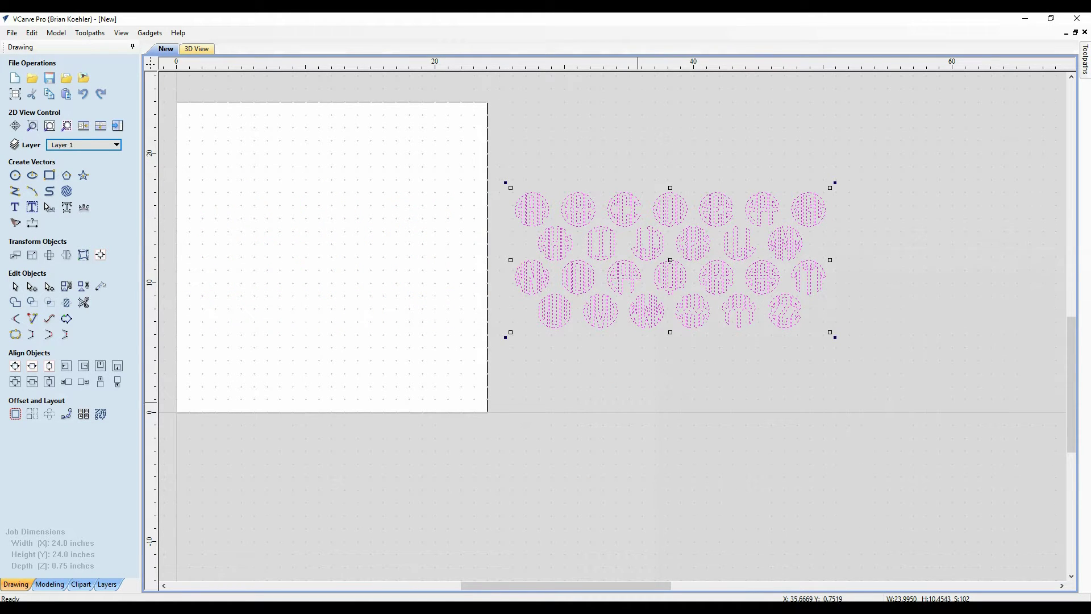
{"action": "left_click", "coordinate": [640, 404]}
{"action": "scroll", "coordinate": [616, 384], "scroll_direction": "up", "scroll_amount": 3}
{"action": "scroll", "coordinate": [567, 358], "scroll_direction": "down", "scroll_amount": 4}
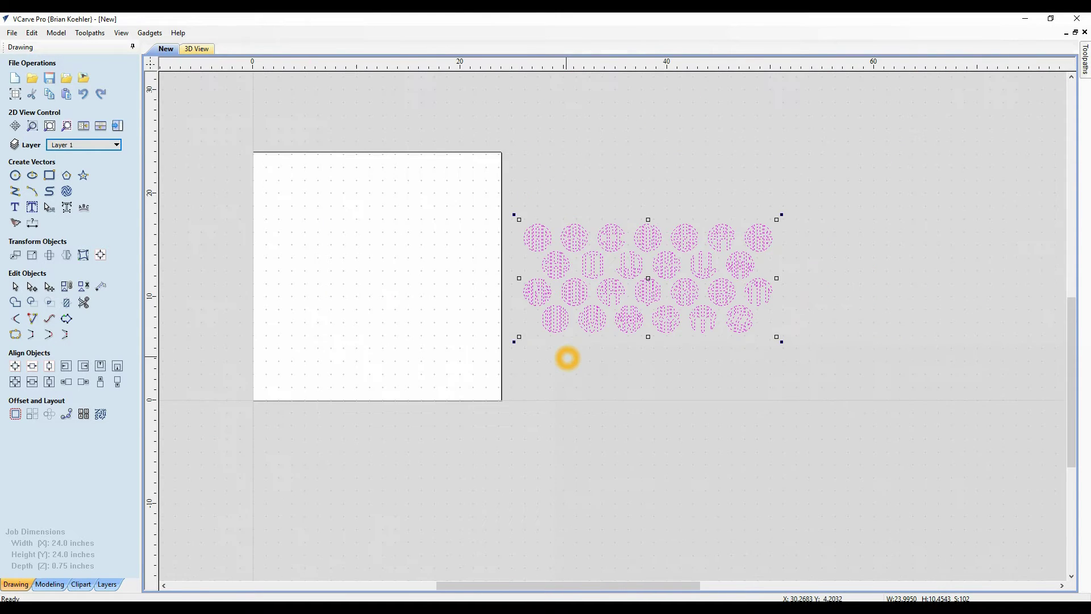
{"action": "key", "text": "Escape"}
{"action": "left_click", "coordinate": [554, 245]}
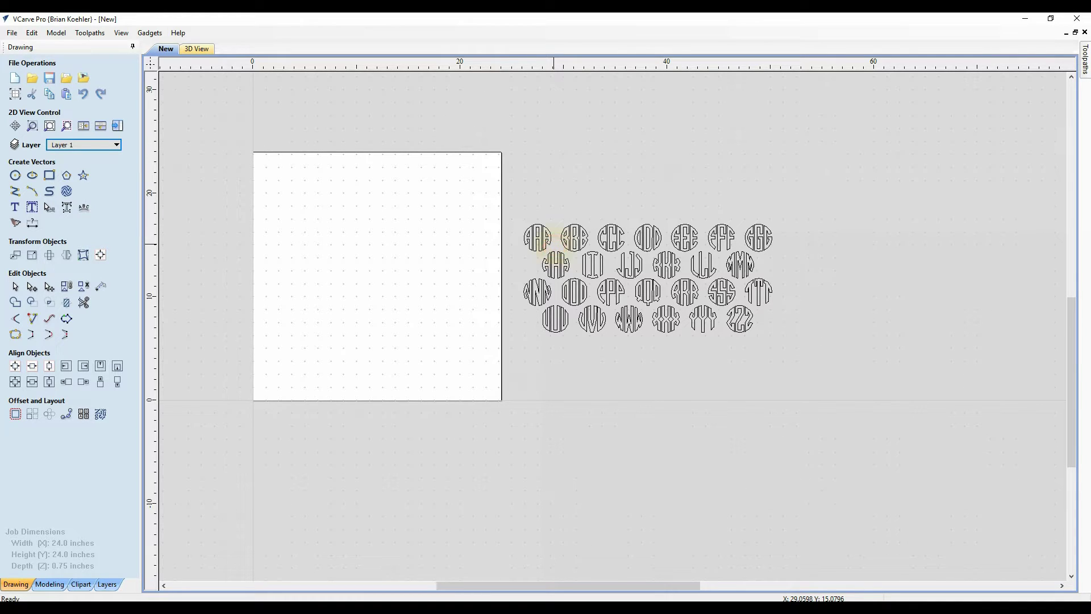
{"action": "left_click", "coordinate": [521, 229]}
Open Set Selected Objects Size for AAA with Link XY unticked
{"action": "scroll", "coordinate": [521, 228], "scroll_direction": "up", "scroll_amount": 4}
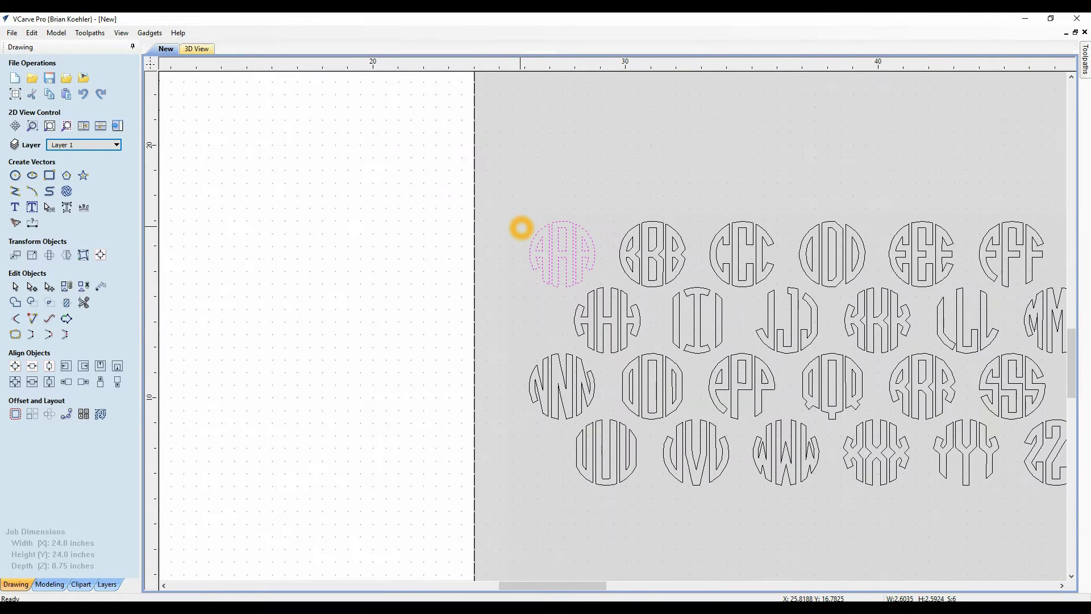
{"action": "scroll", "coordinate": [609, 246], "scroll_direction": "up", "scroll_amount": 4}
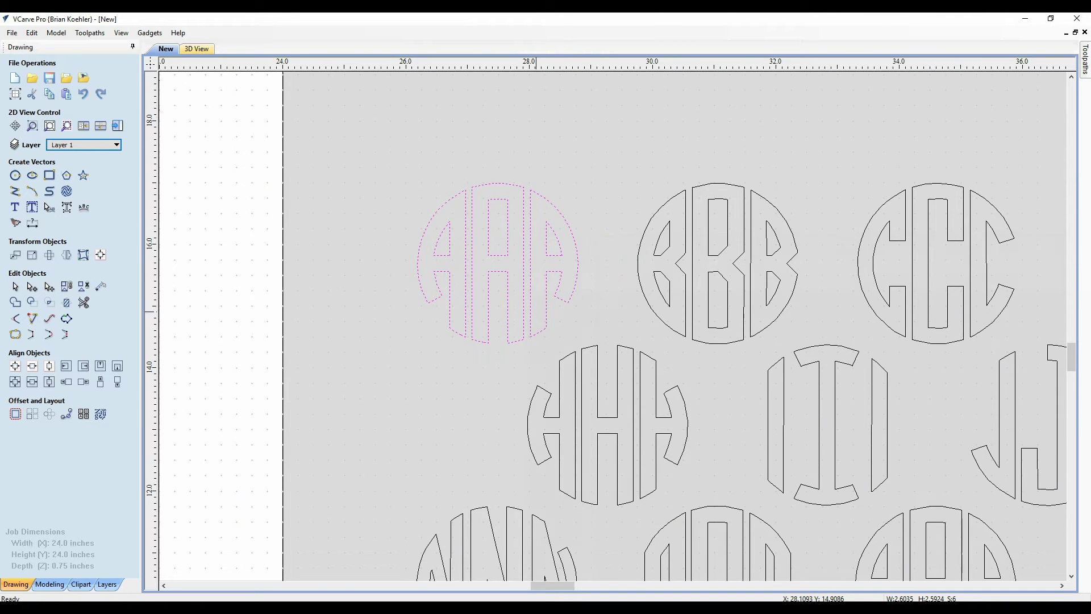
{"action": "left_click", "coordinate": [31, 255]}
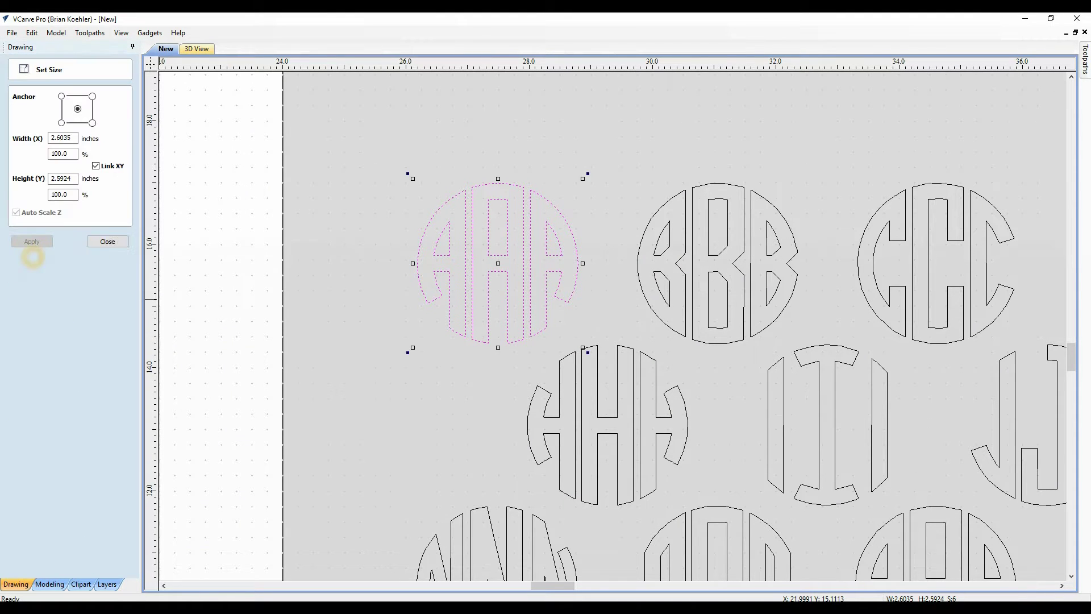
{"action": "left_click", "coordinate": [71, 138]}
{"action": "left_click", "coordinate": [66, 180]}
{"action": "left_click", "coordinate": [66, 180]}
{"action": "left_click", "coordinate": [647, 280]}
{"action": "left_click", "coordinate": [617, 282]}
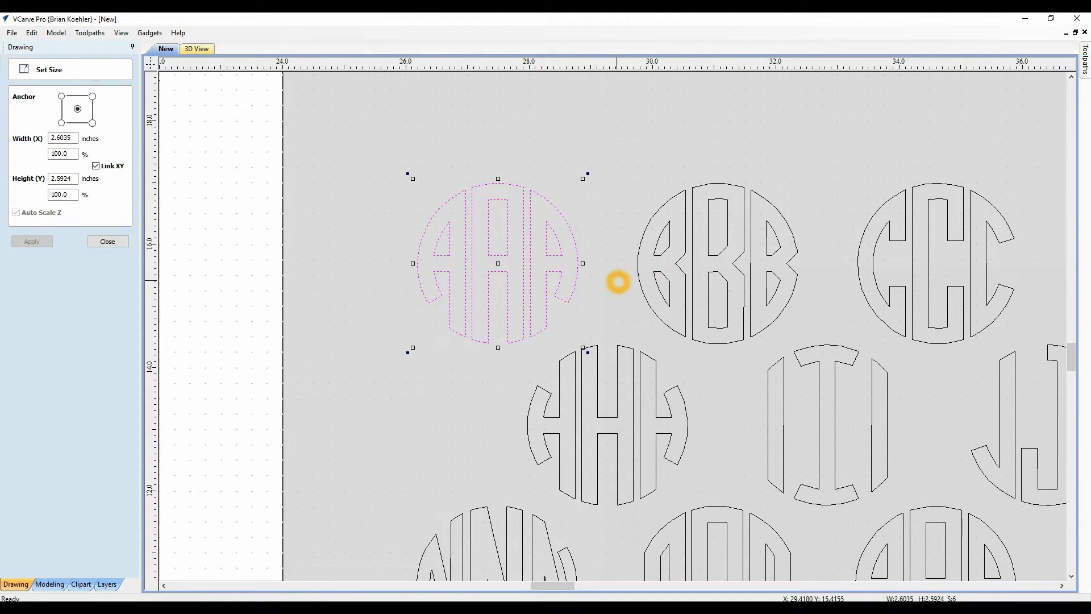
{"action": "left_click", "coordinate": [96, 166]}
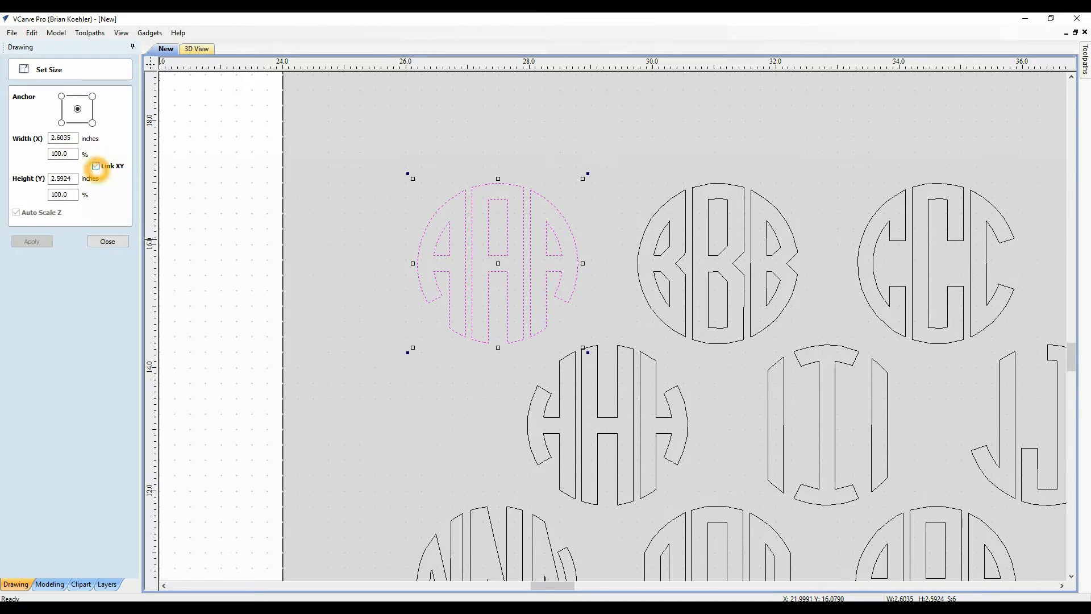
Enter 20 inch width and 20 inch height, revealing 768.19% and 771.48% scale
{"action": "double_click", "coordinate": [69, 137]}
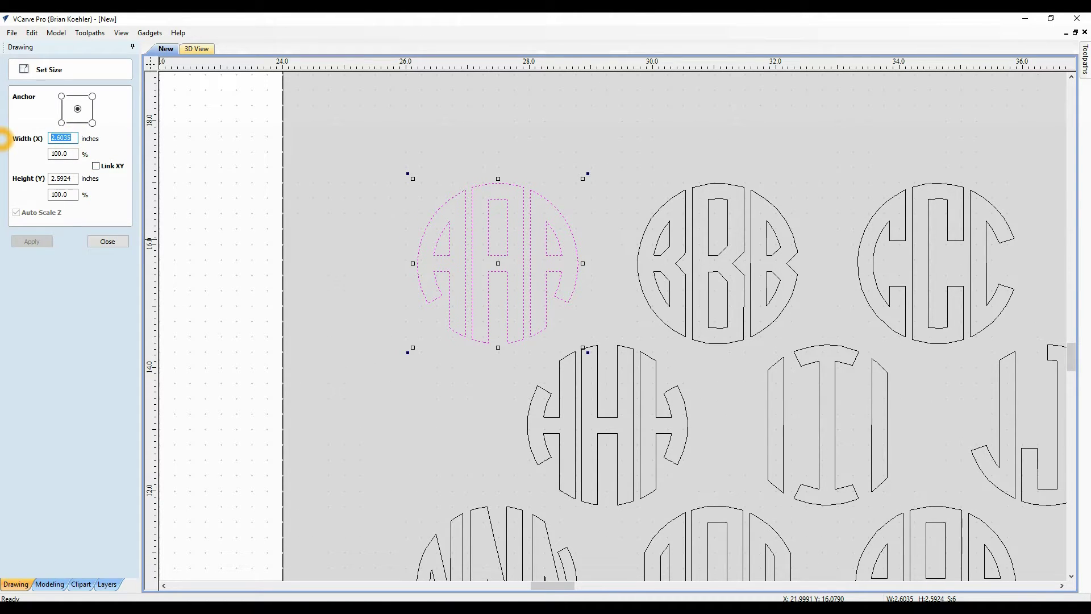
{"action": "type", "text": "20"}
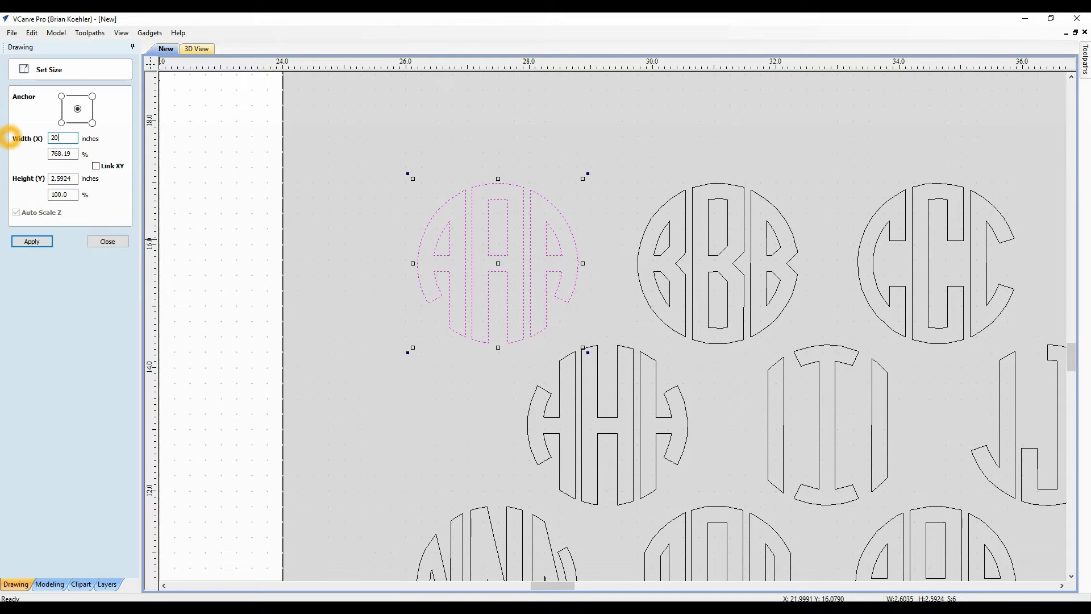
{"action": "key", "text": "Tab"}
{"action": "double_click", "coordinate": [64, 195]}
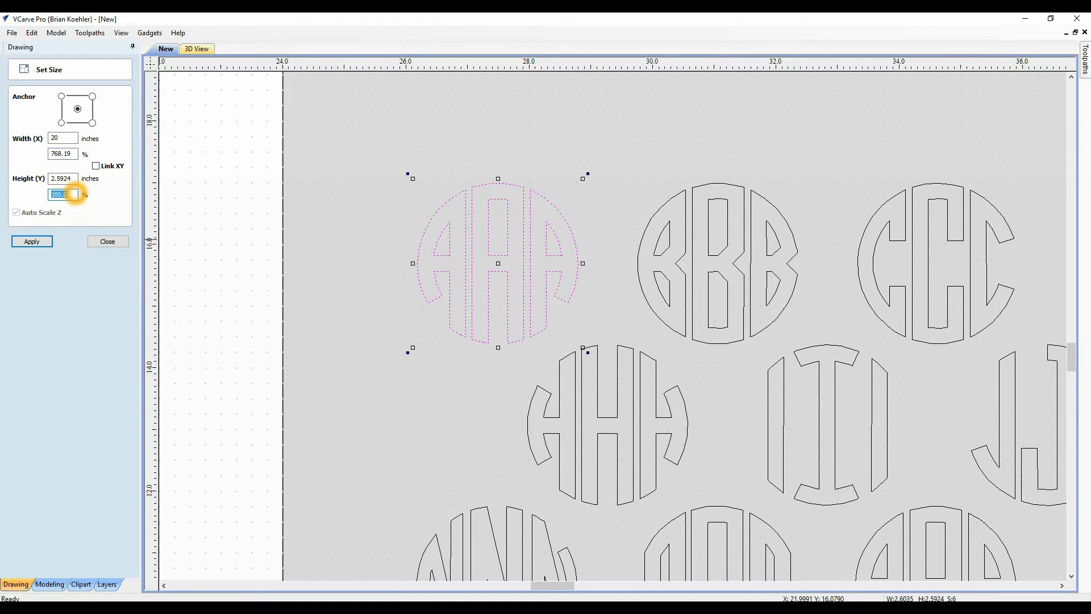
{"action": "type", "text": "20"}
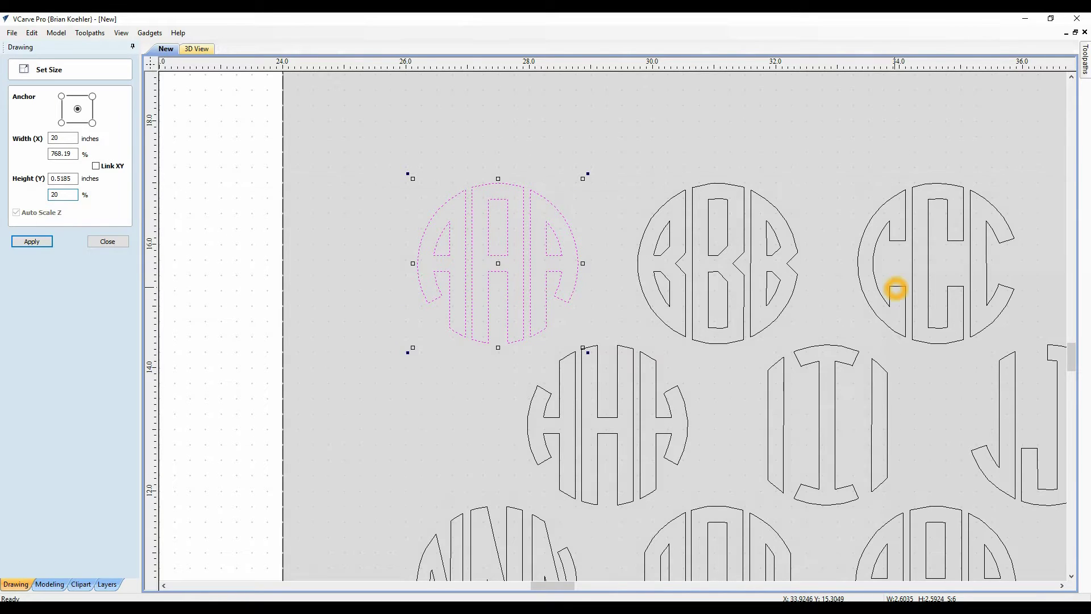
{"action": "left_click", "coordinate": [338, 264]}
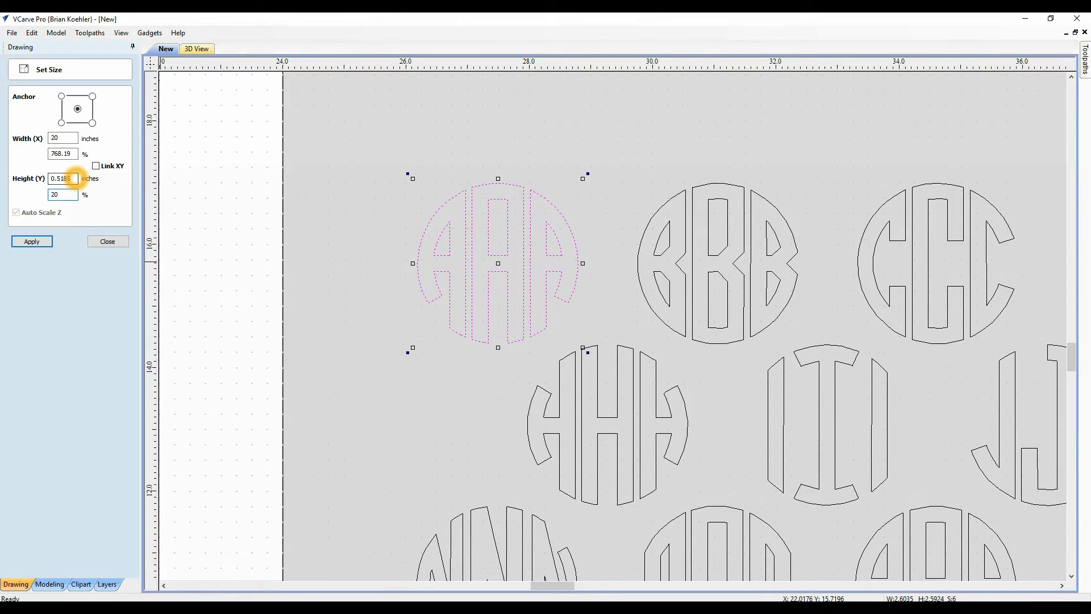
{"action": "double_click", "coordinate": [73, 178]}
{"action": "type", "text": "20"}
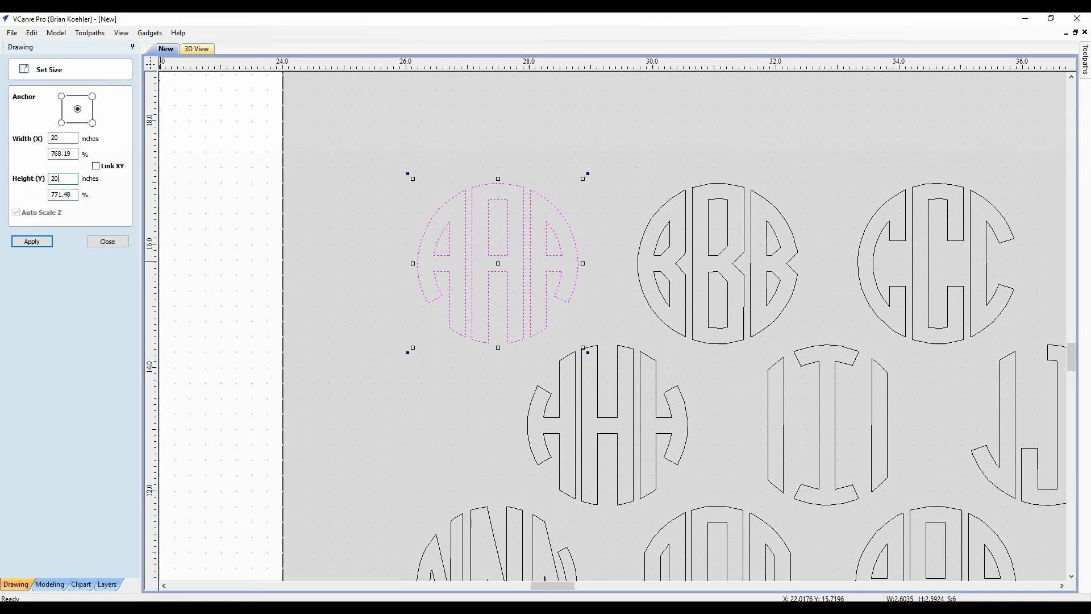
{"action": "double_click", "coordinate": [63, 153]}
Start a fresh unsaved Notepad note listing 768.19 and 771.48, then return to VCarve Pro
{"action": "key", "text": "alt+Tab"}
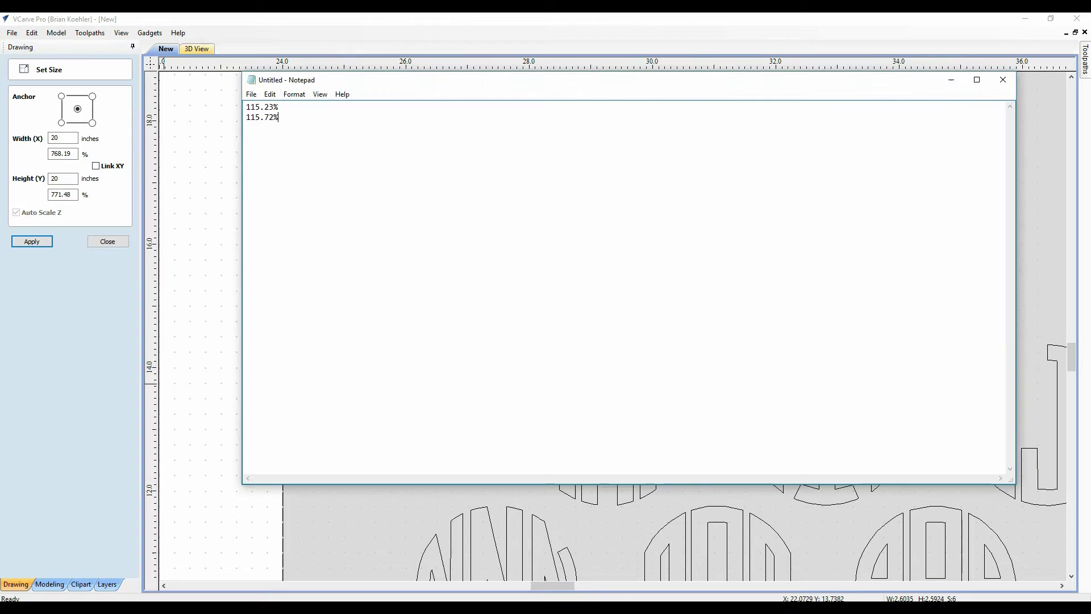
{"action": "key", "text": "alt+f"}
{"action": "key", "text": "Return"}
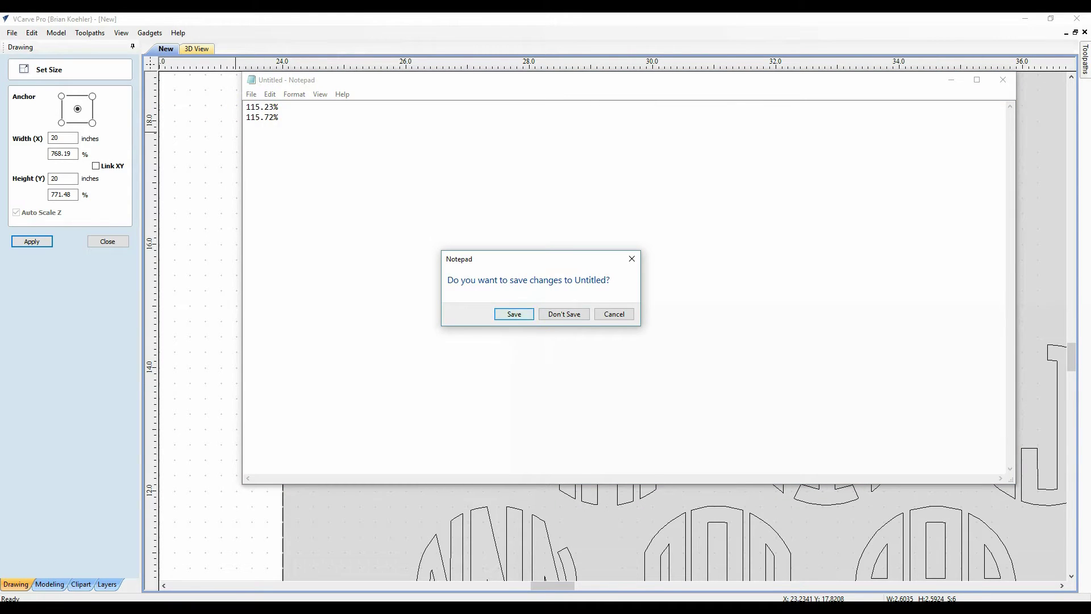
{"action": "left_click", "coordinate": [549, 314]}
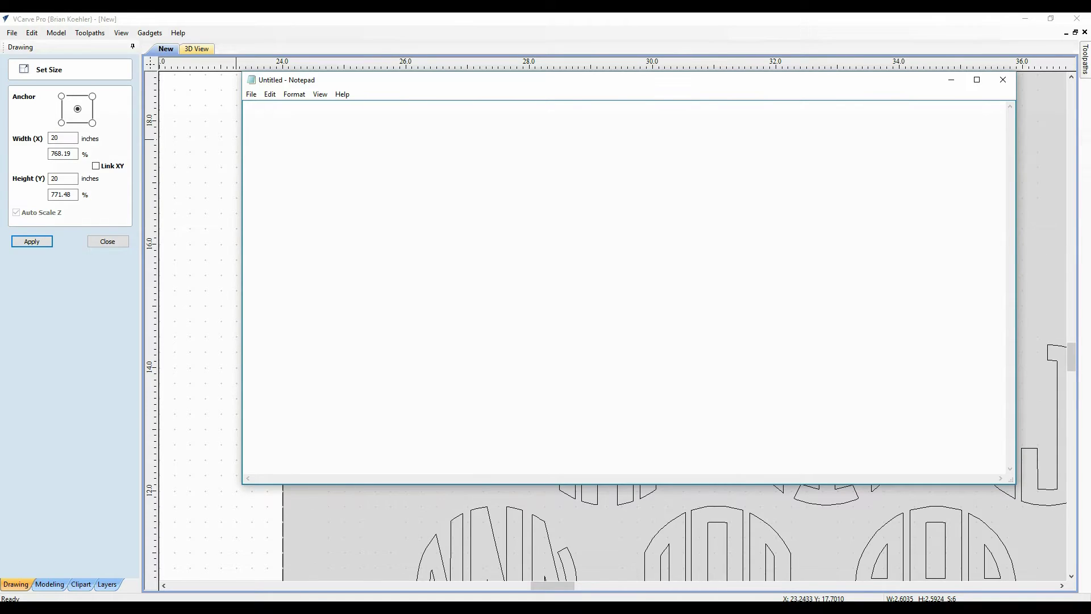
{"action": "left_click", "coordinate": [244, 124]}
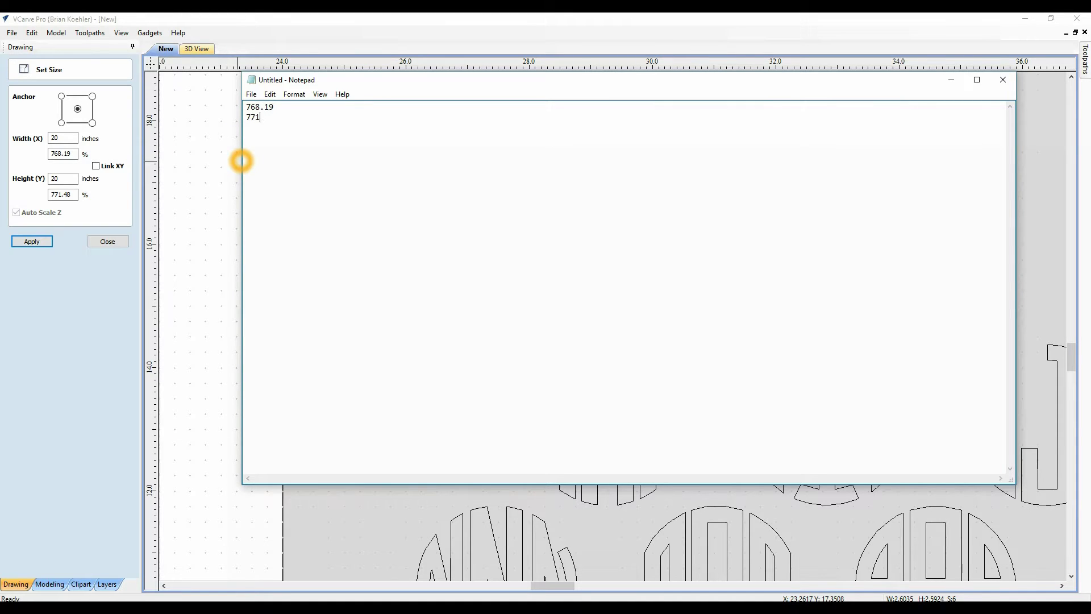
{"action": "type", "text": "771.48"}
{"action": "left_click", "coordinate": [90, 250]}
Select all monograms and scale them to 768.19% width and 771.48% height
{"action": "left_click", "coordinate": [108, 242]}
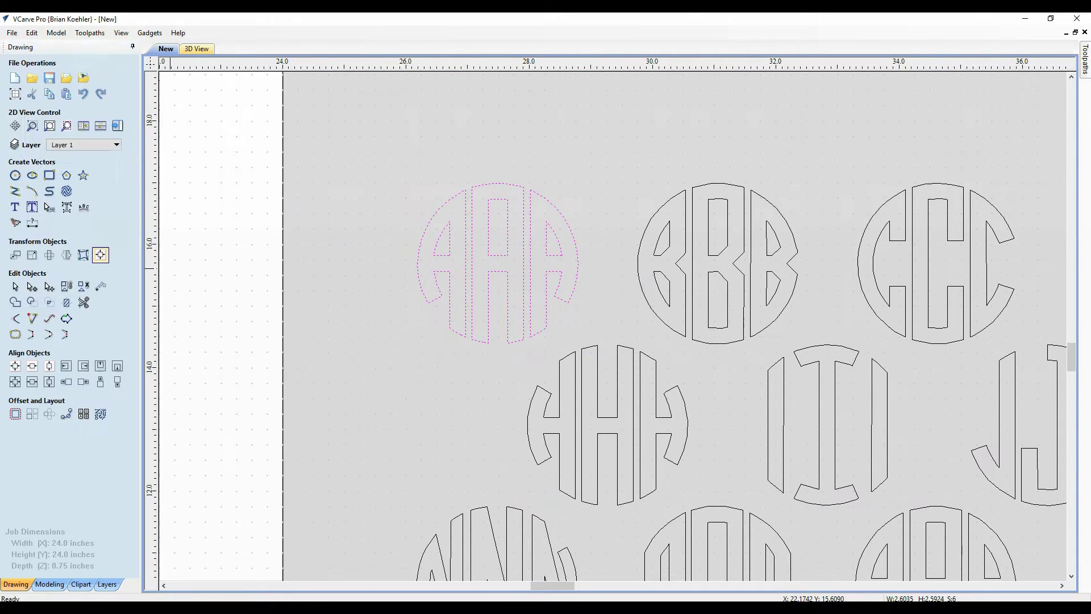
{"action": "scroll", "coordinate": [213, 304], "scroll_direction": "down", "scroll_amount": 4}
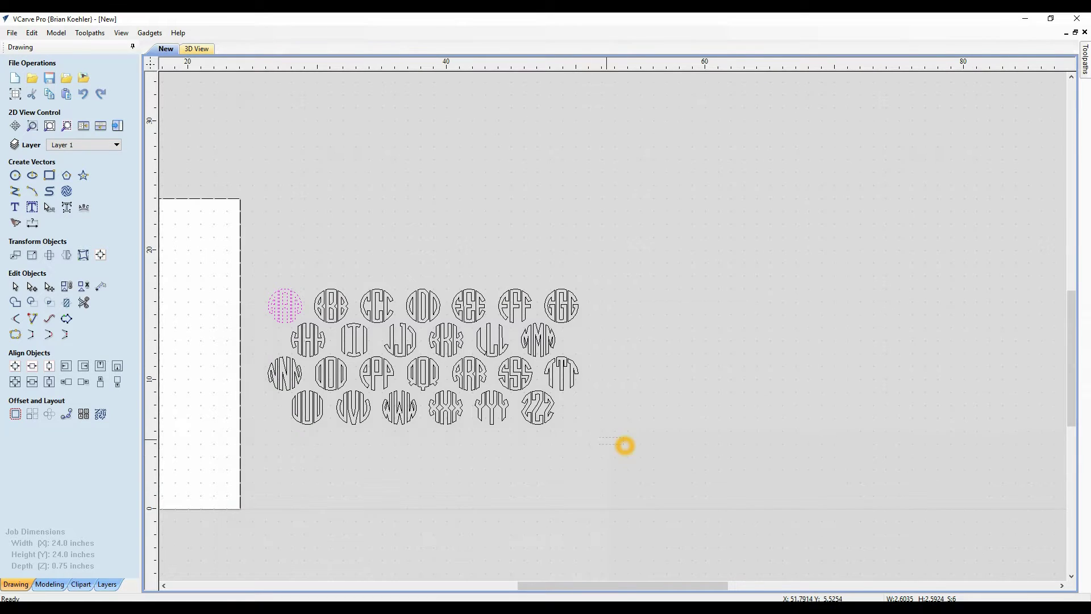
{"action": "key", "text": "ctrl+a"}
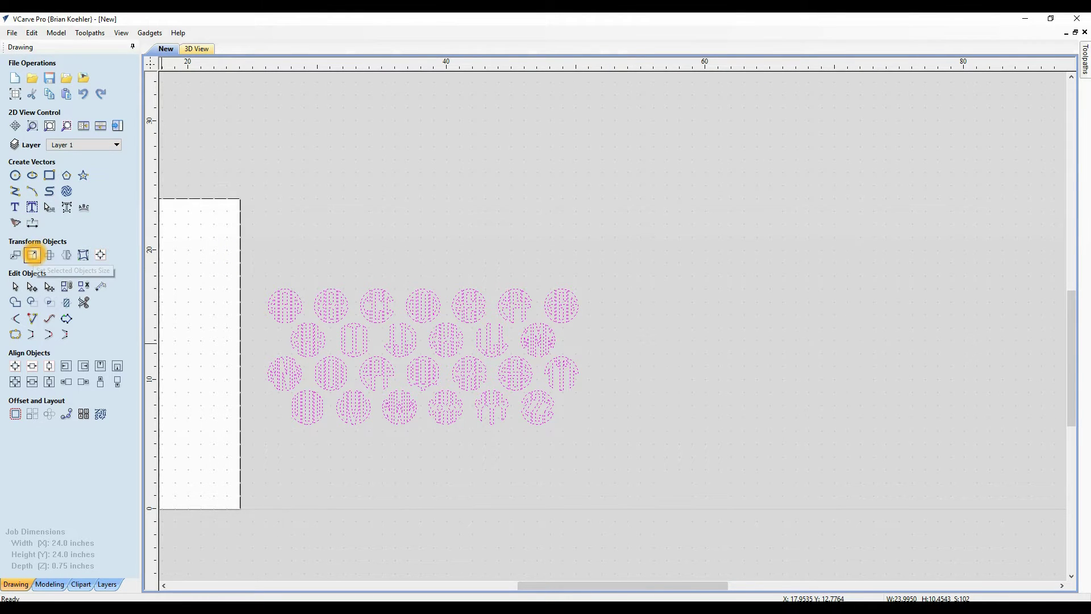
{"action": "left_click", "coordinate": [32, 254]}
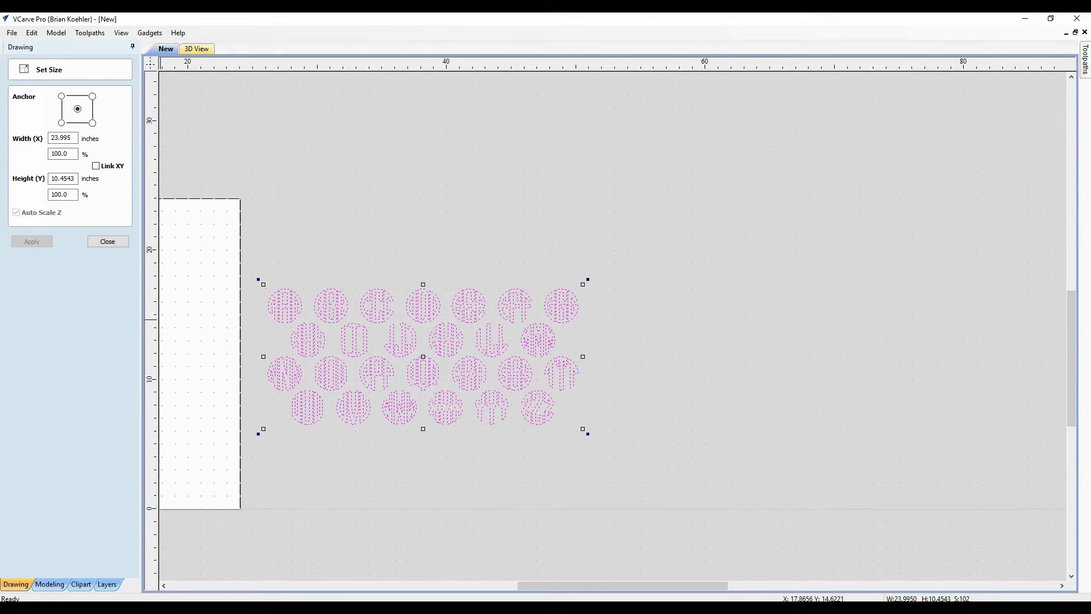
{"action": "double_click", "coordinate": [63, 154]}
{"action": "key", "text": "alt+Tab"}
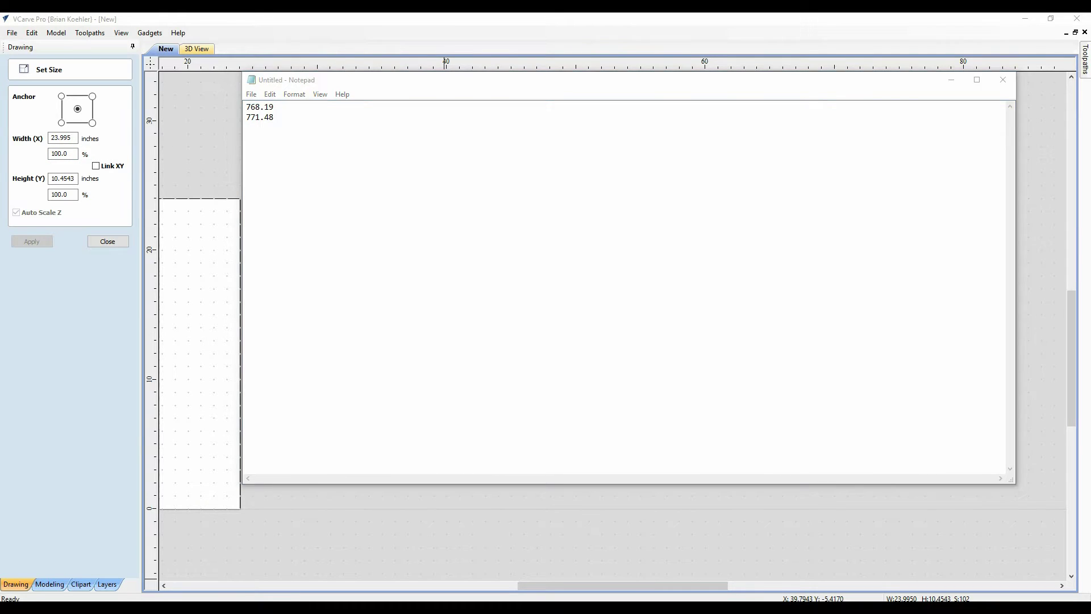
{"action": "key", "text": "alt+Tab"}
{"action": "type", "text": "7"}
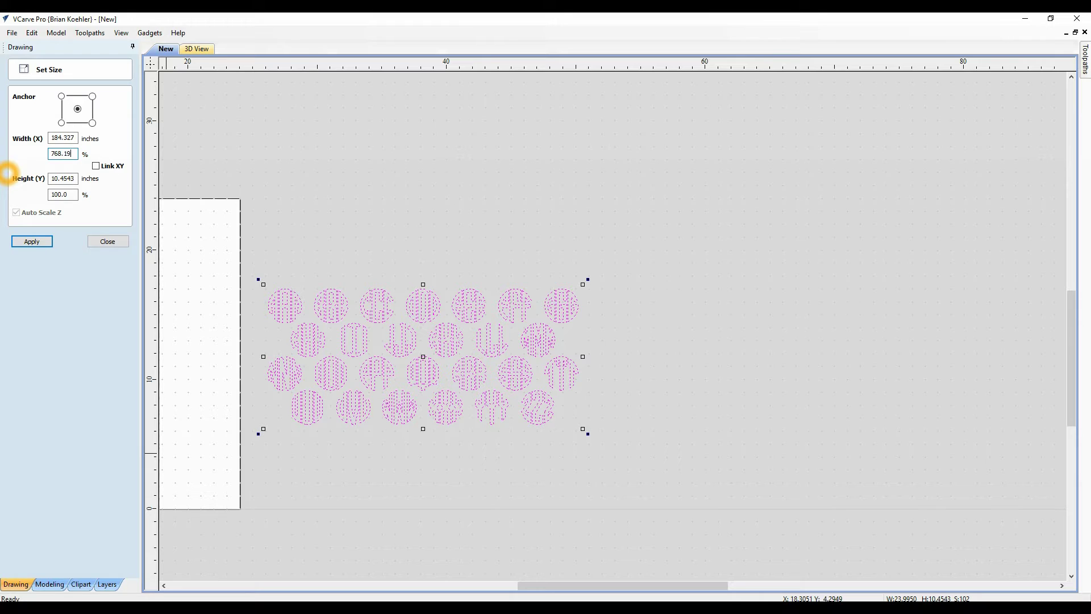
{"action": "type", "text": "68.19"}
{"action": "key", "text": "alt+Tab"}
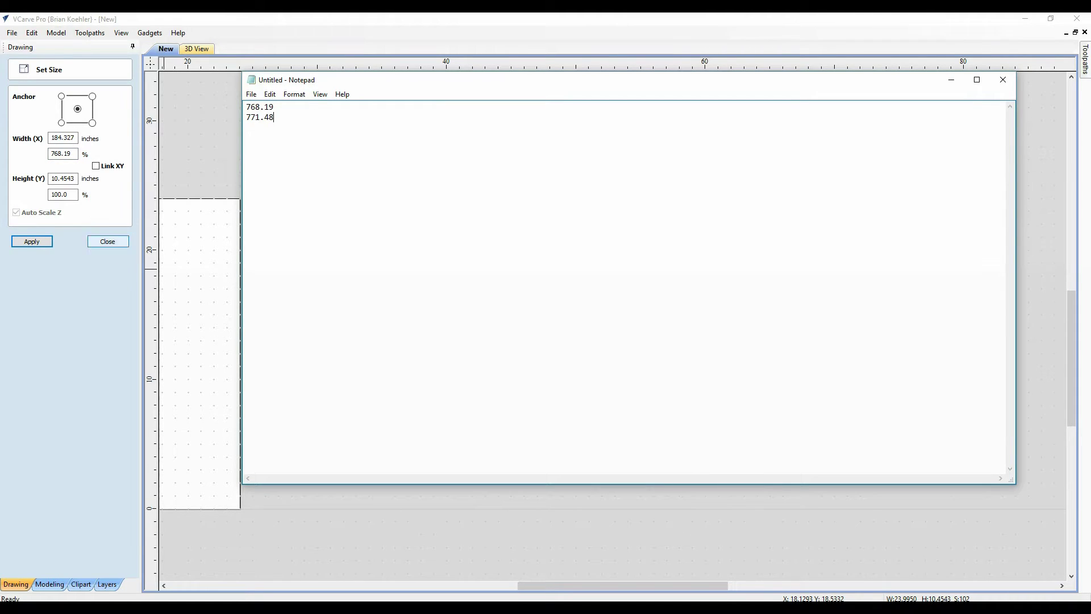
{"action": "left_click", "coordinate": [63, 194]}
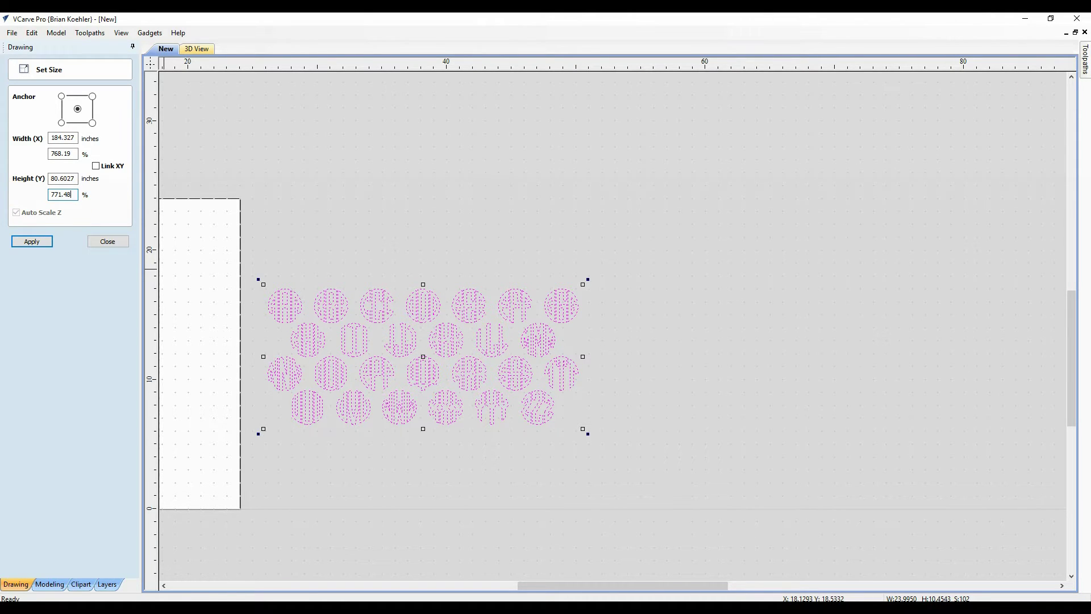
{"action": "left_click", "coordinate": [31, 241]}
{"action": "scroll", "coordinate": [192, 349], "scroll_direction": "down", "scroll_amount": 5}
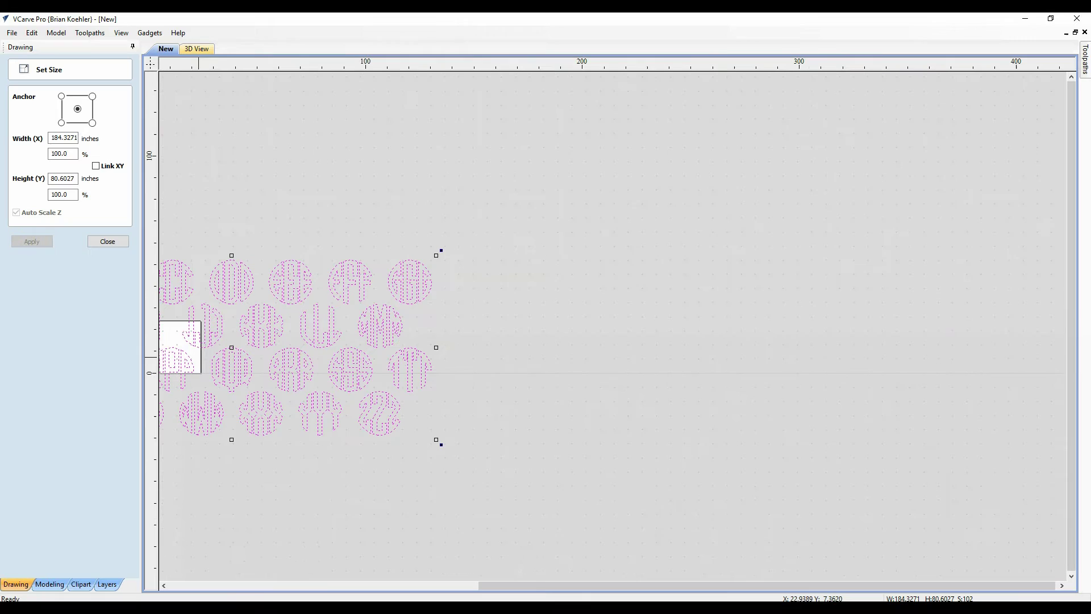
Drag the enlarged monogram pattern to the right of the 24 by 24 inch job area
{"action": "left_click", "coordinate": [476, 586]}
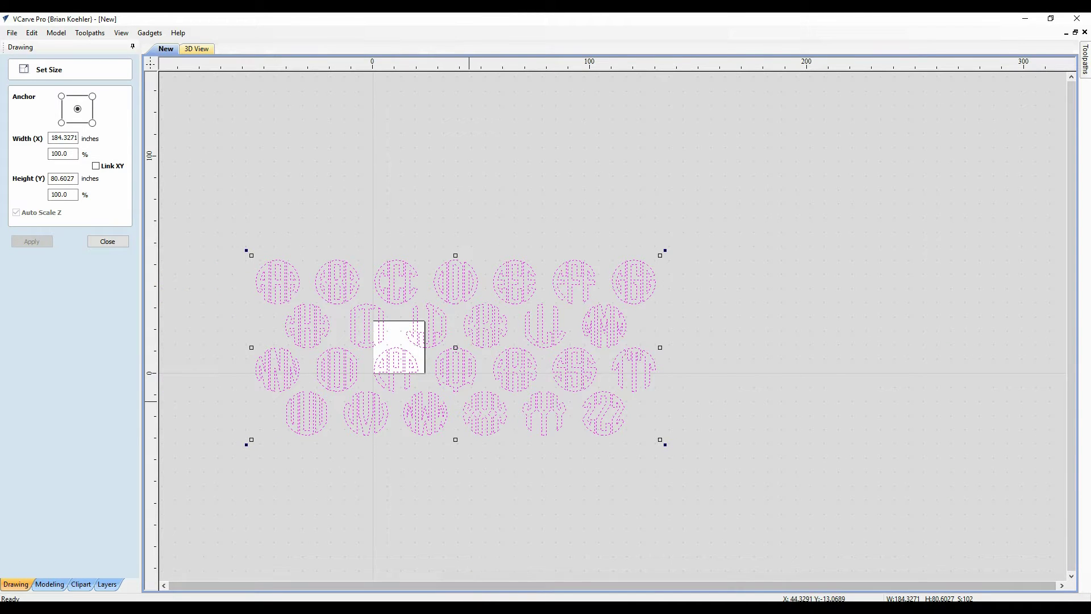
{"action": "left_click_drag", "start_coordinate": [456, 349], "coordinate": [646, 352]}
{"action": "left_click", "coordinate": [577, 468]}
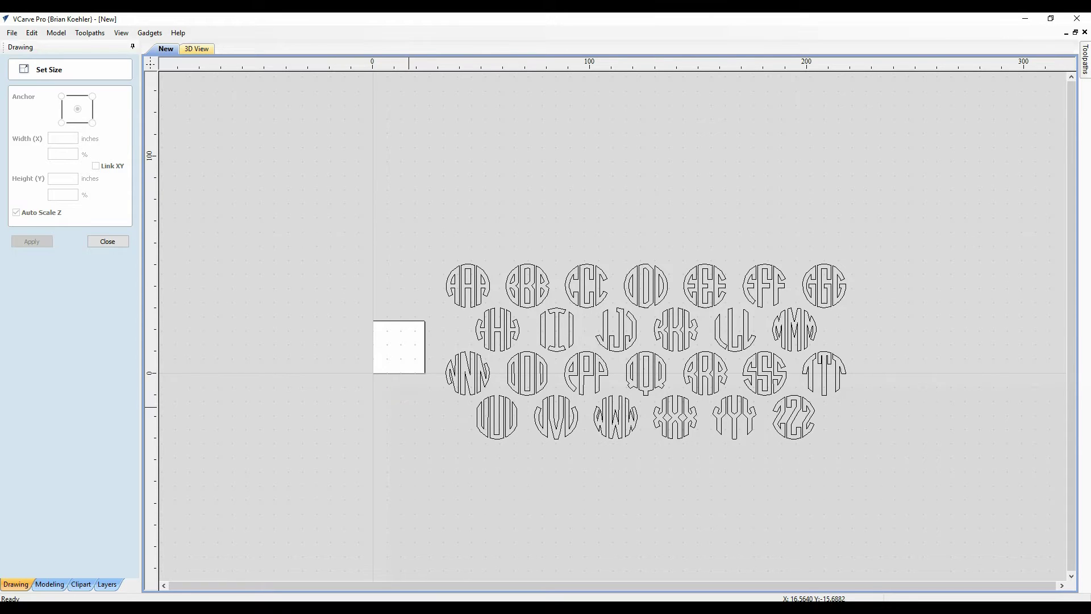
Draw a 20-inch diameter circle centred at X 12, Y 12
{"action": "left_click", "coordinate": [108, 242]}
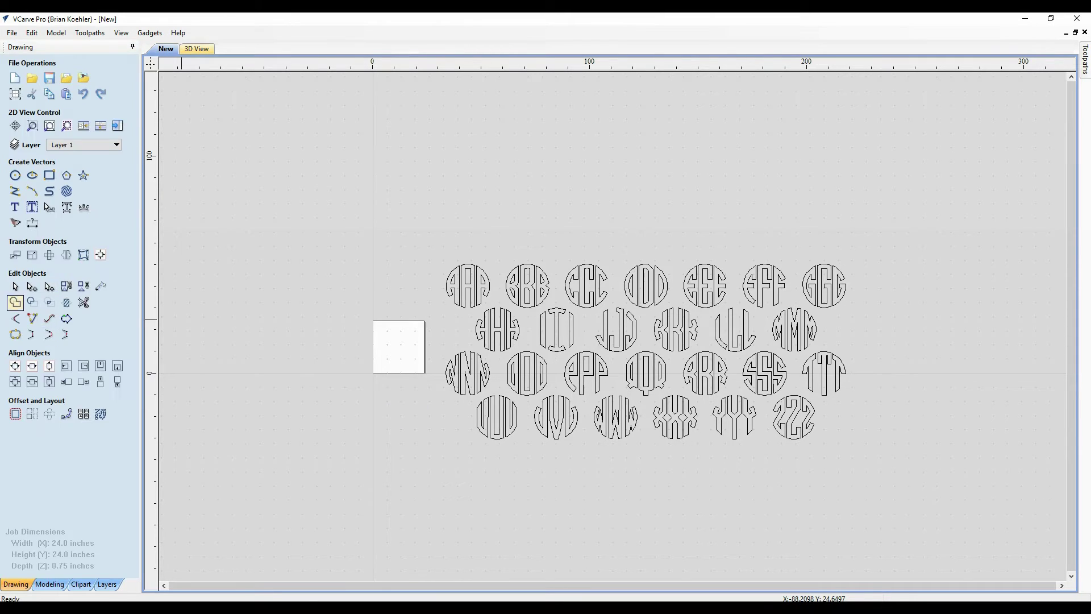
{"action": "left_click", "coordinate": [15, 175]}
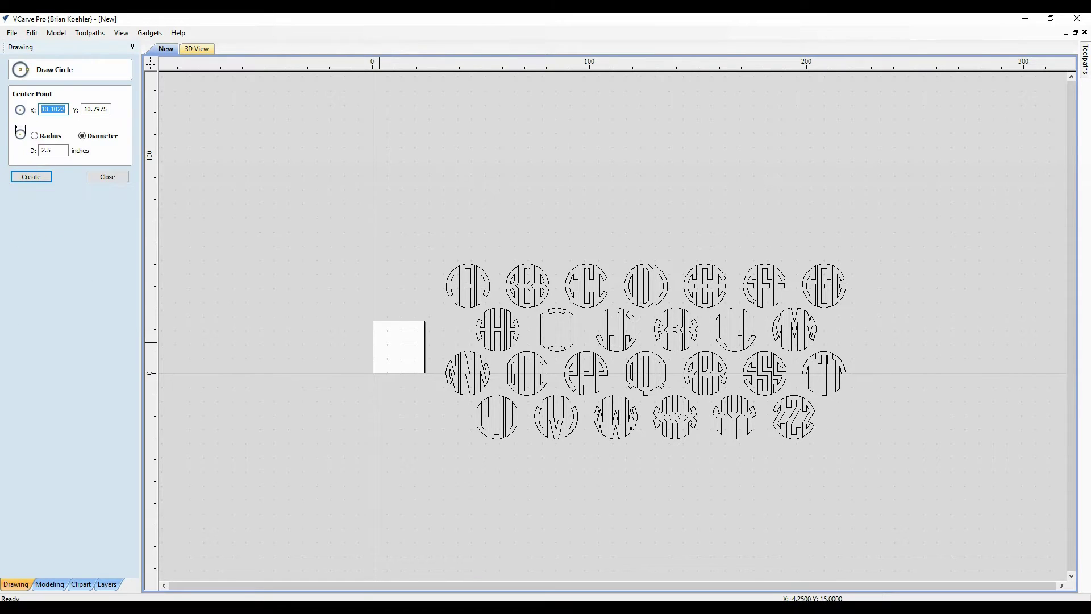
{"action": "scroll", "coordinate": [394, 352], "scroll_direction": "up", "scroll_amount": 2}
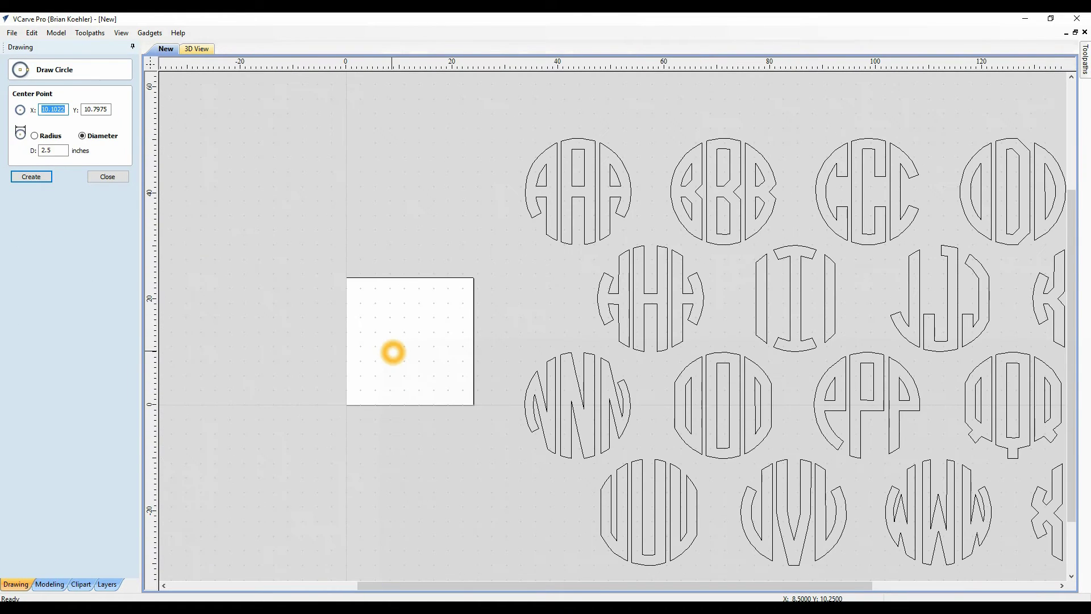
{"action": "scroll", "coordinate": [393, 352], "scroll_direction": "up", "scroll_amount": 2}
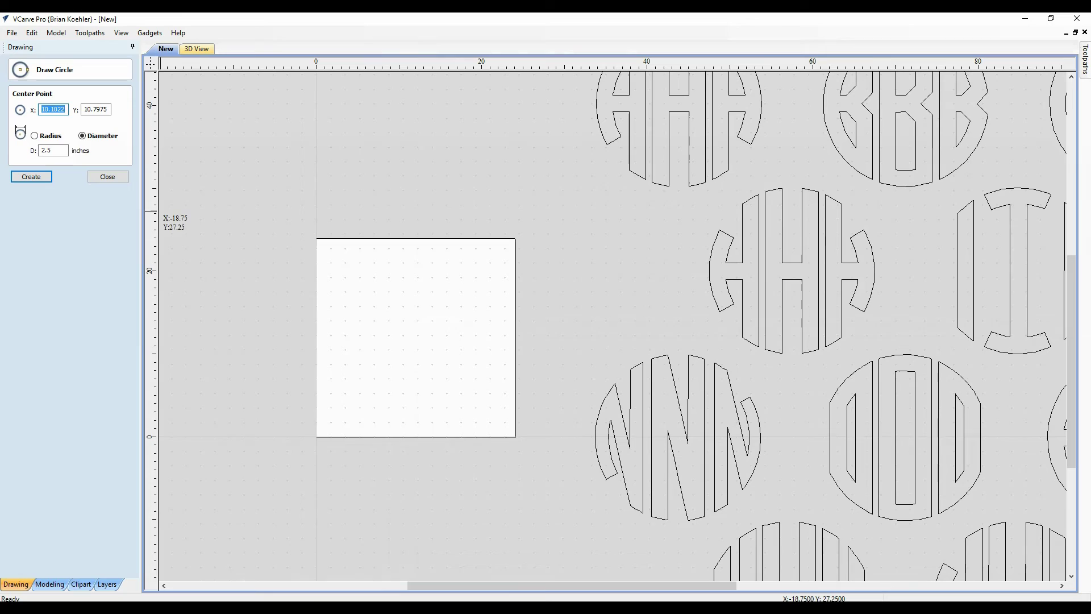
{"action": "left_click", "coordinate": [53, 150]}
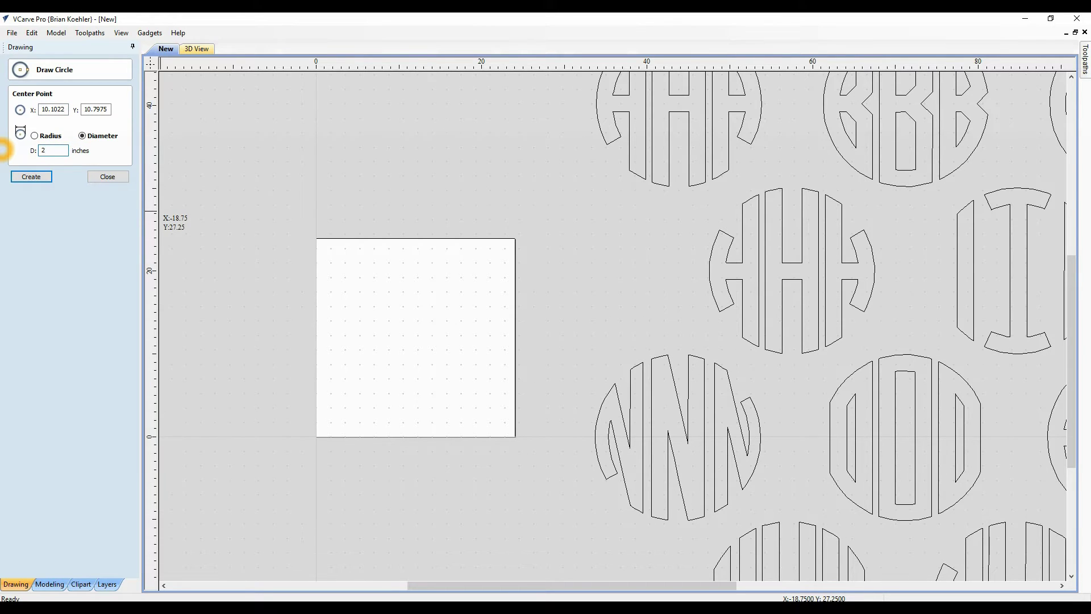
{"action": "left_click", "coordinate": [65, 108]}
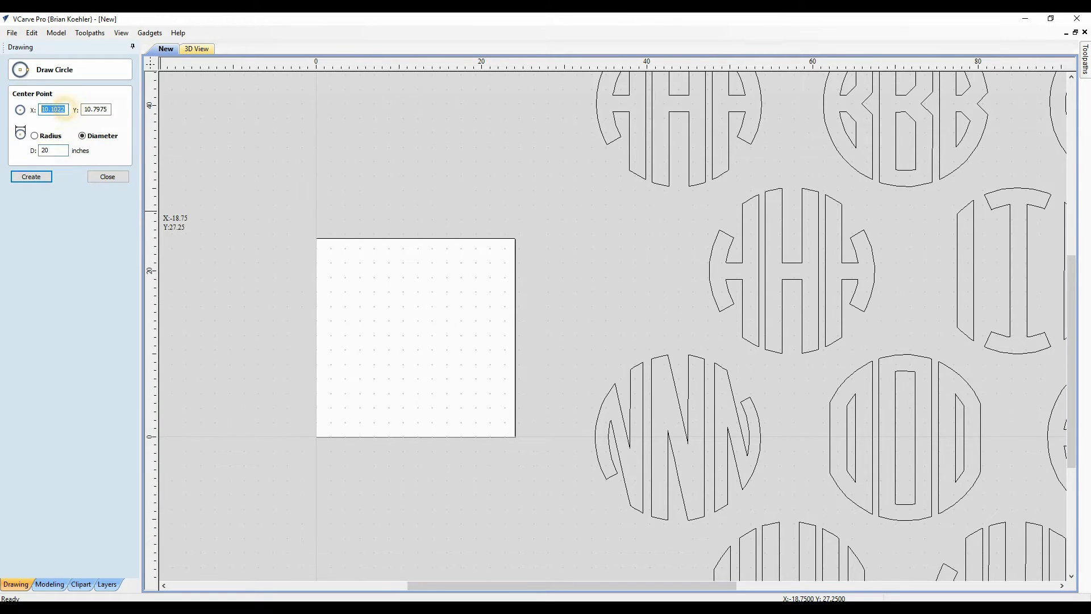
{"action": "key", "text": "Tab"}
{"action": "type", "text": "1"}
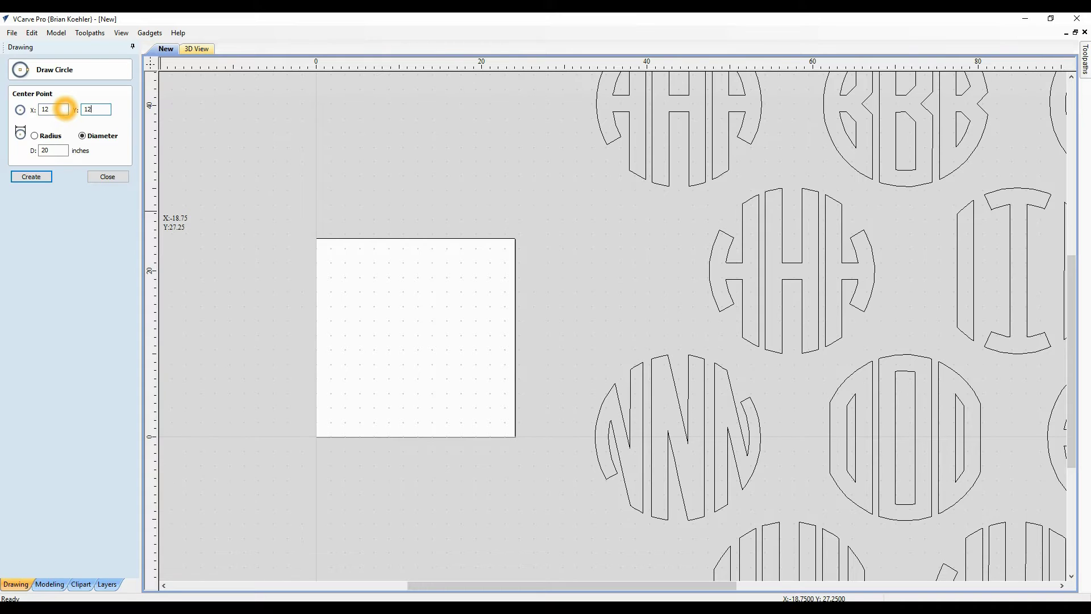
{"action": "type", "text": "2"}
{"action": "left_click", "coordinate": [31, 176]}
{"action": "left_click", "coordinate": [111, 177]}
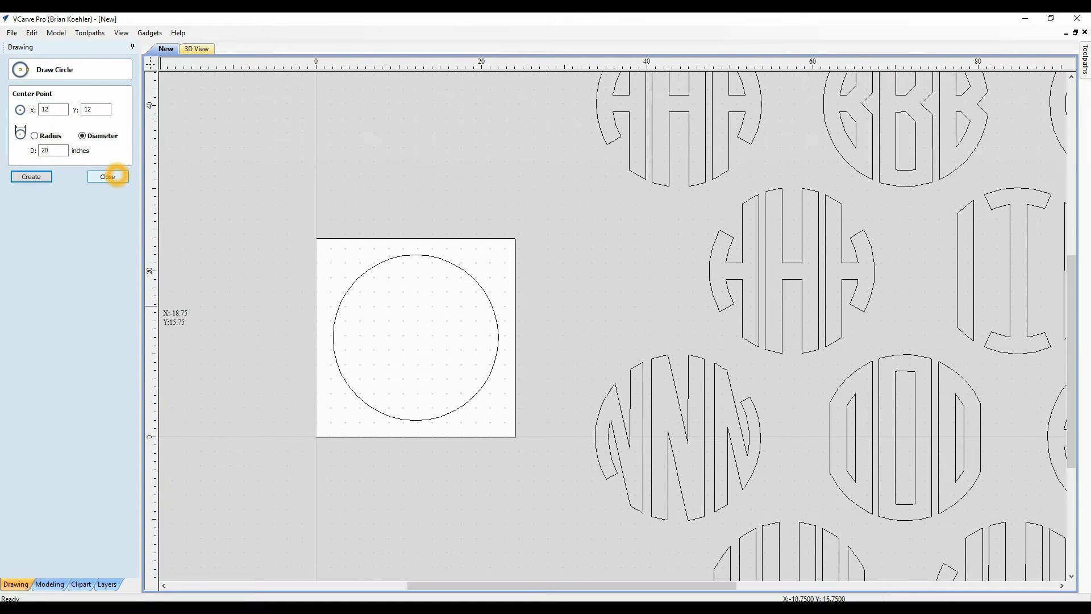
{"action": "scroll", "coordinate": [373, 342], "scroll_direction": "down", "scroll_amount": 2}
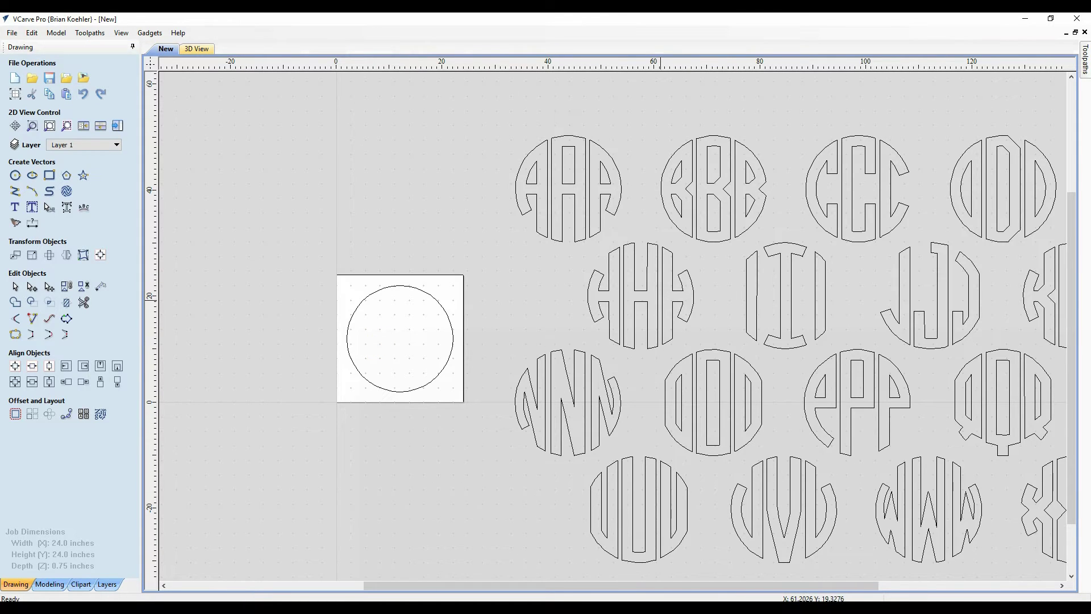
Box-select the left B of the BBB monogram, move it beside the circle, and group it
{"action": "left_click", "coordinate": [633, 236]}
{"action": "left_click_drag", "start_coordinate": [685, 229], "coordinate": [662, 146]}
{"action": "left_click", "coordinate": [526, 243]}
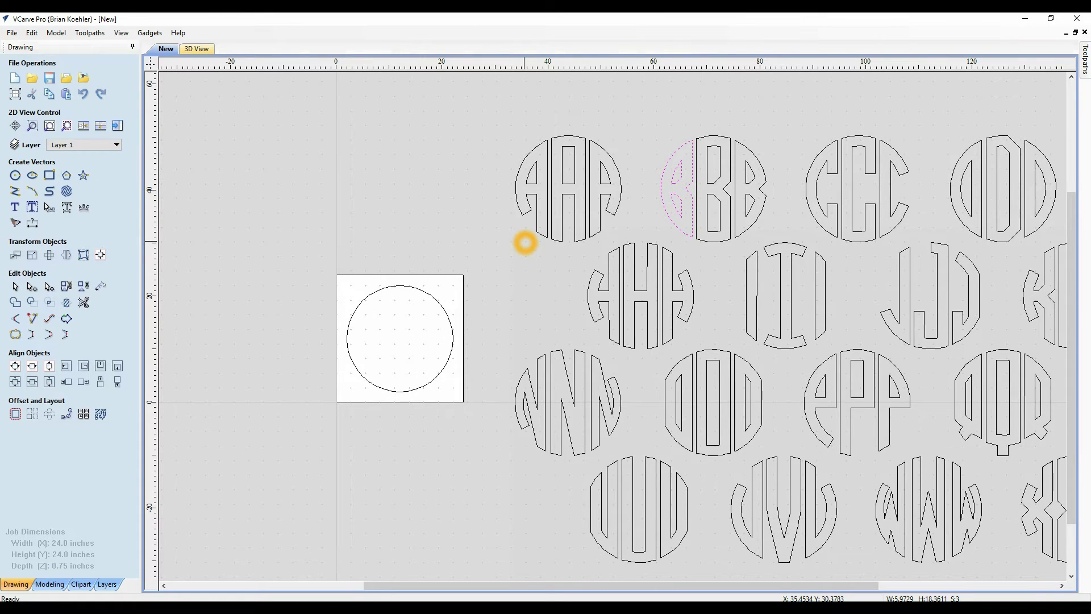
{"action": "left_click", "coordinate": [682, 200]}
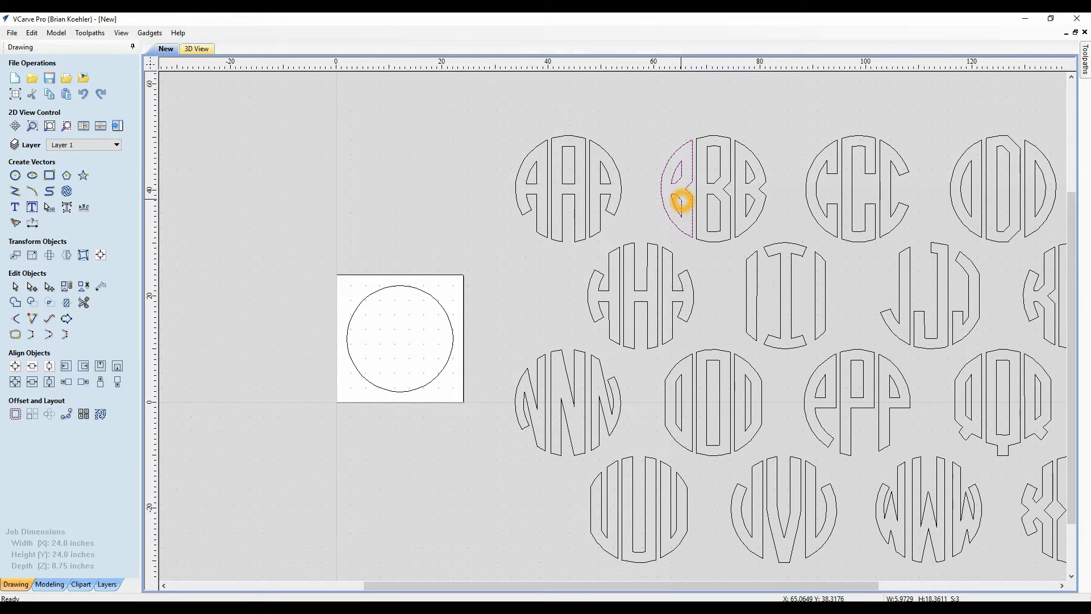
{"action": "left_click_drag", "start_coordinate": [680, 188], "coordinate": [495, 304]}
{"action": "left_click", "coordinate": [499, 319]}
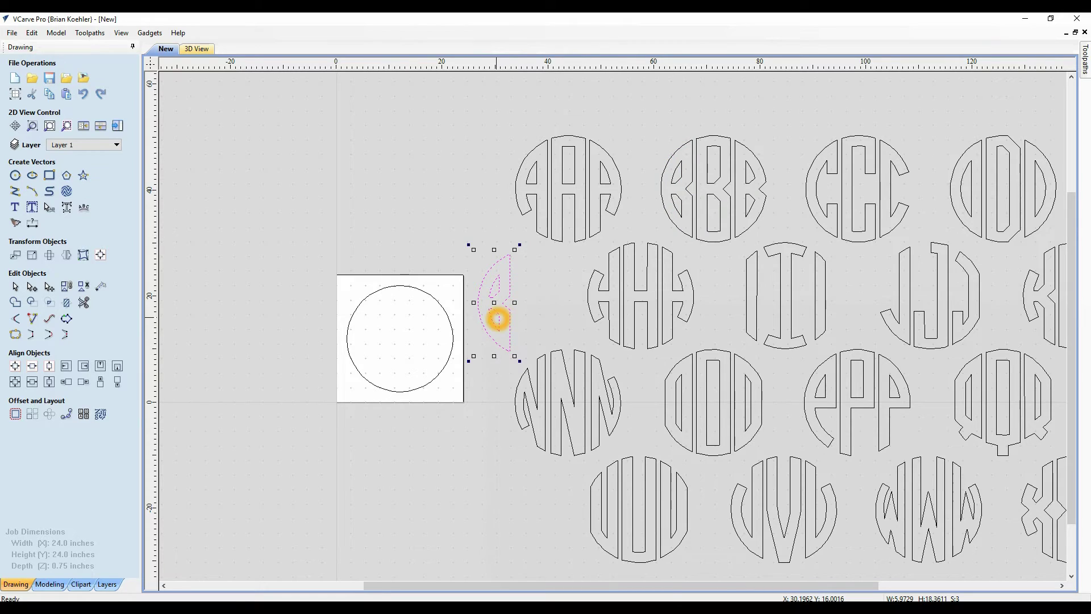
{"action": "right_click", "coordinate": [498, 319]}
{"action": "left_click", "coordinate": [526, 454]}
Align the grouped B to the circle's left edge and centre it vertically
{"action": "left_click", "coordinate": [501, 331]}
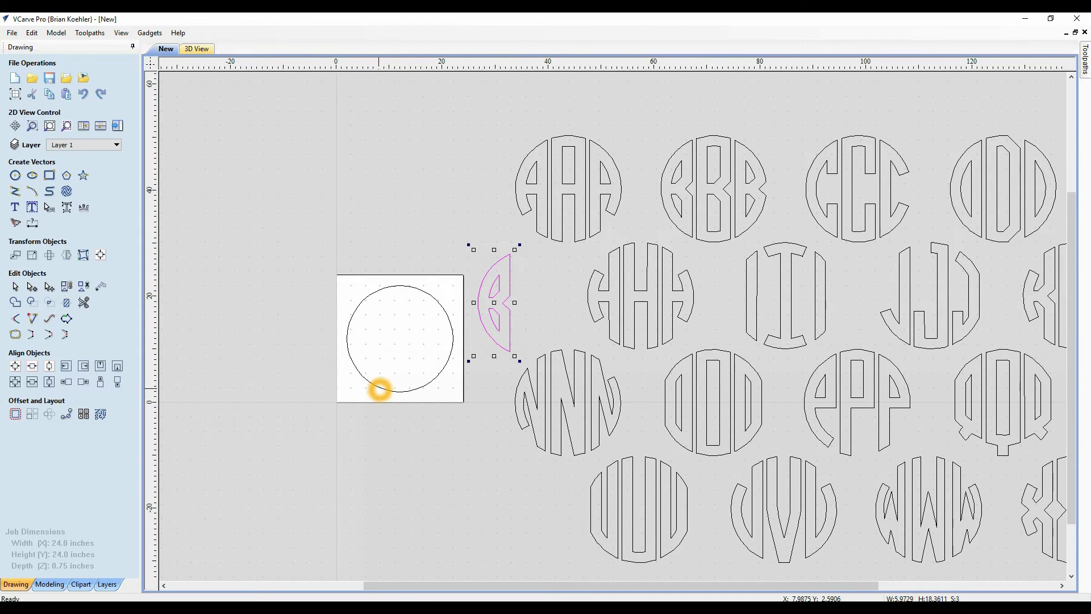
{"action": "left_click", "coordinate": [385, 390], "text": "shift"}
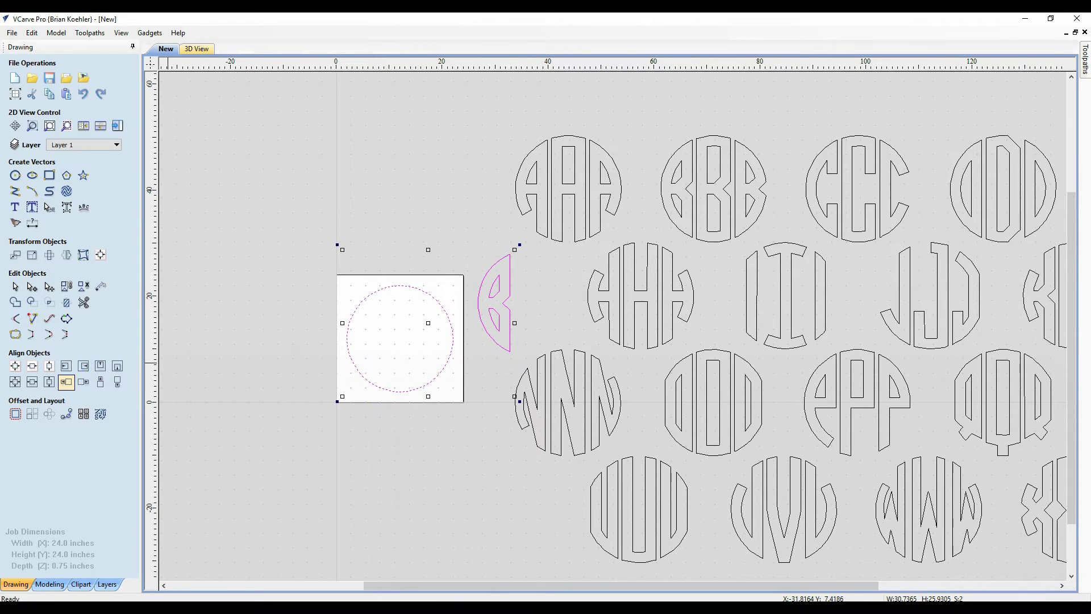
{"action": "left_click", "coordinate": [49, 381]}
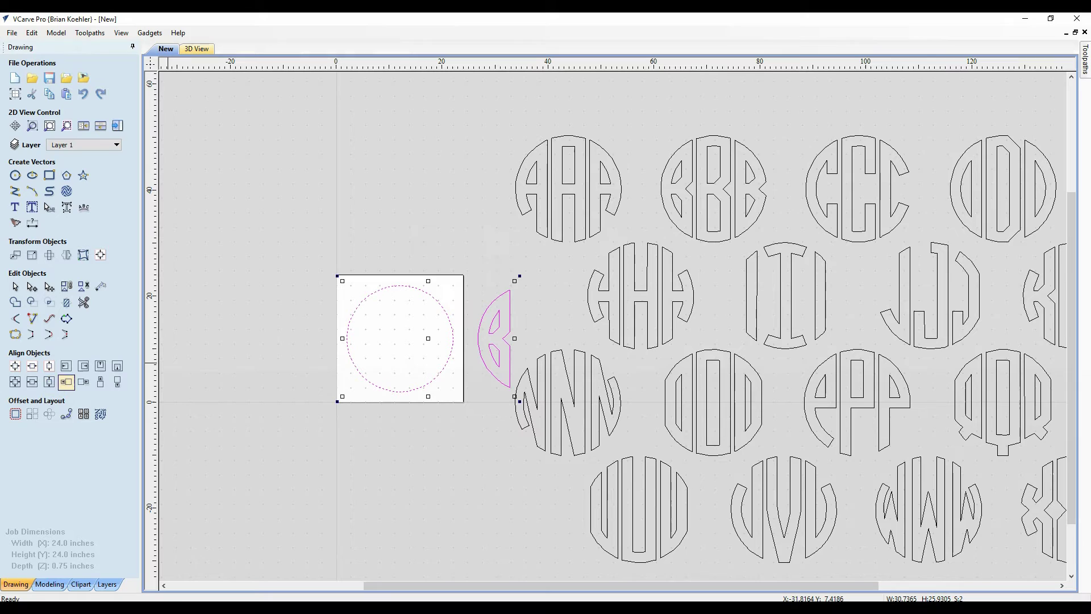
{"action": "left_click", "coordinate": [66, 366]}
{"action": "left_click", "coordinate": [403, 486]}
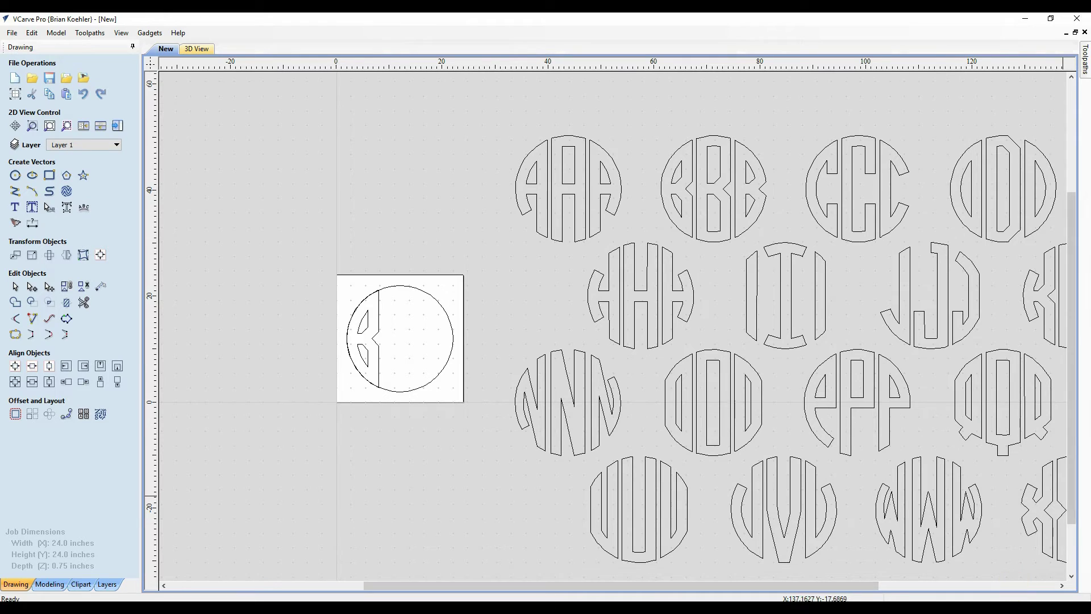
{"action": "left_click", "coordinate": [1061, 586]}
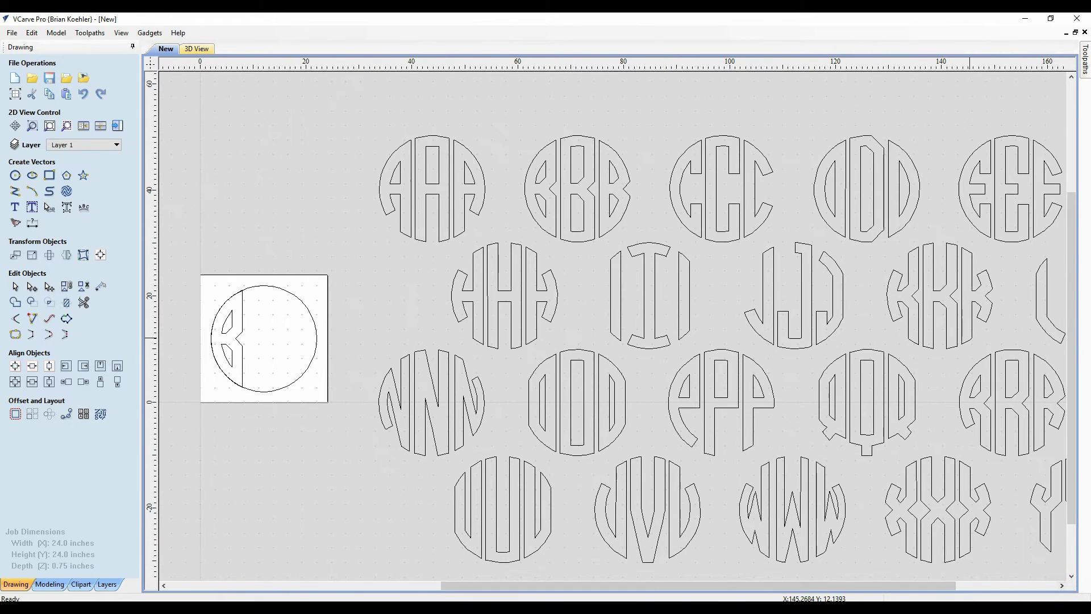
Move the middle K of KKK to the circle and centre it in X and Y
{"action": "left_click", "coordinate": [932, 284]}
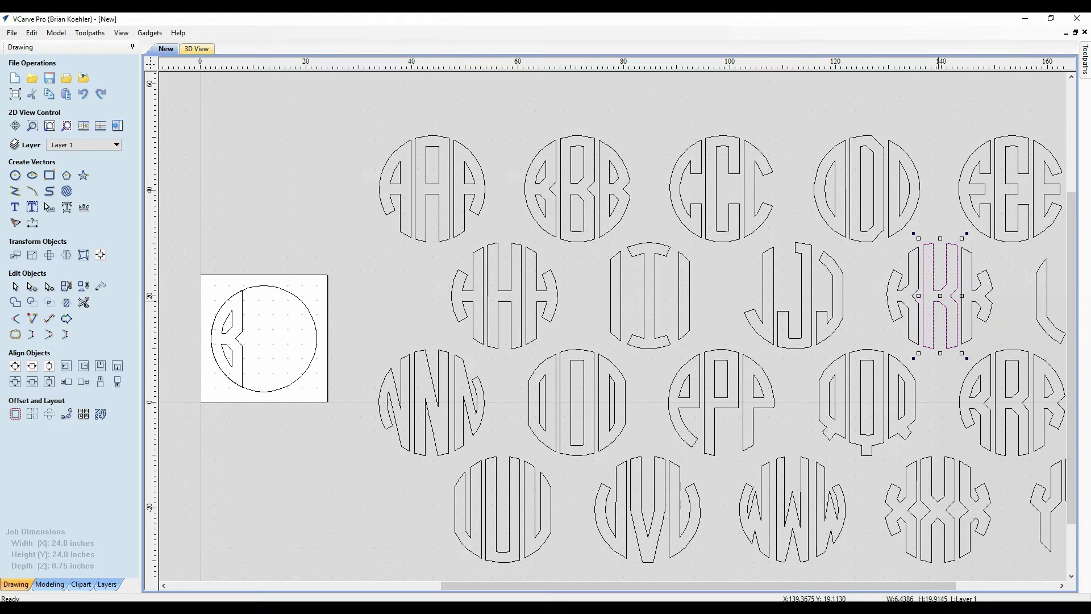
{"action": "left_click_drag", "start_coordinate": [940, 293], "coordinate": [484, 319]}
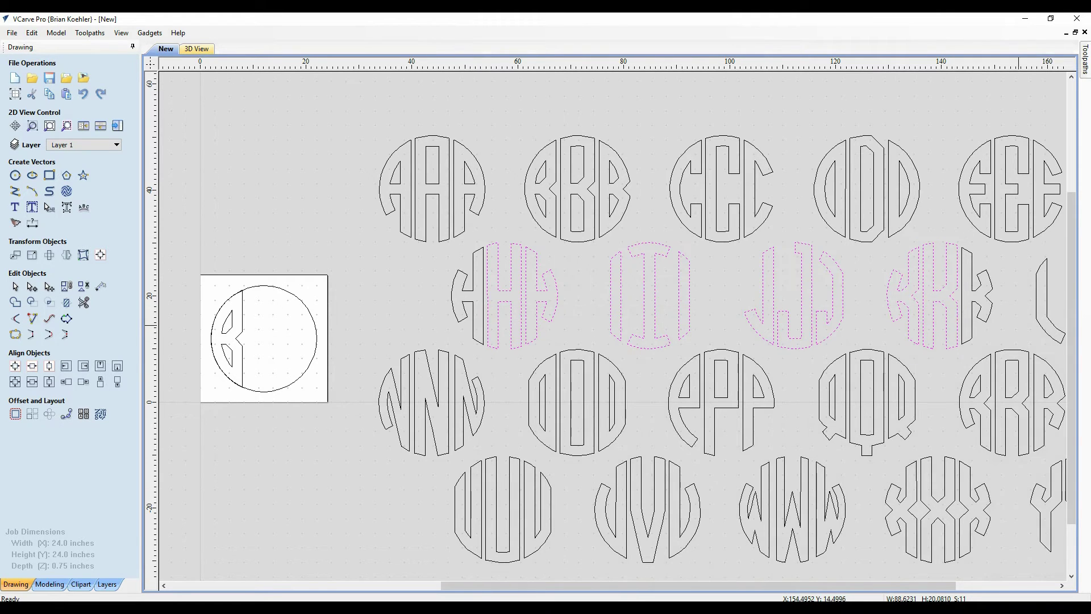
{"action": "left_click", "coordinate": [945, 361]}
{"action": "left_click", "coordinate": [952, 346]}
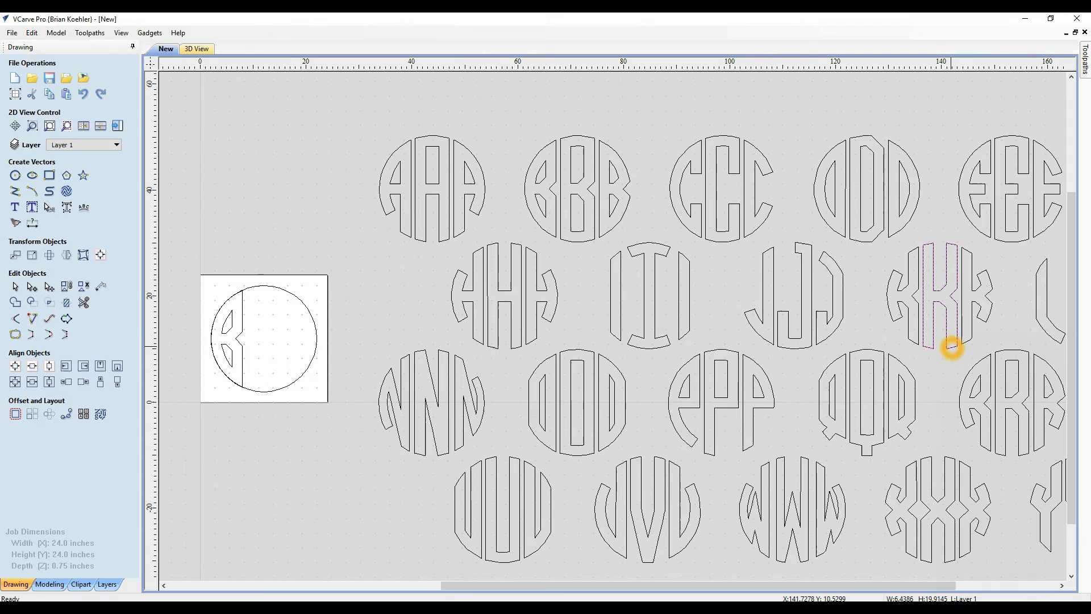
{"action": "left_click_drag", "start_coordinate": [940, 295], "coordinate": [346, 326]}
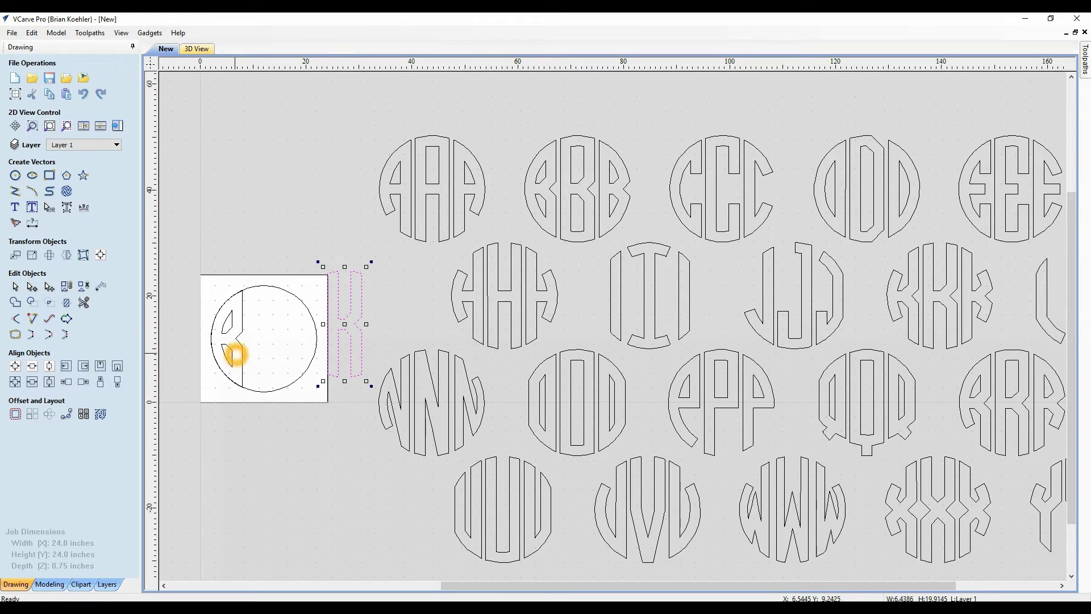
{"action": "left_click", "coordinate": [263, 392], "text": "shift"}
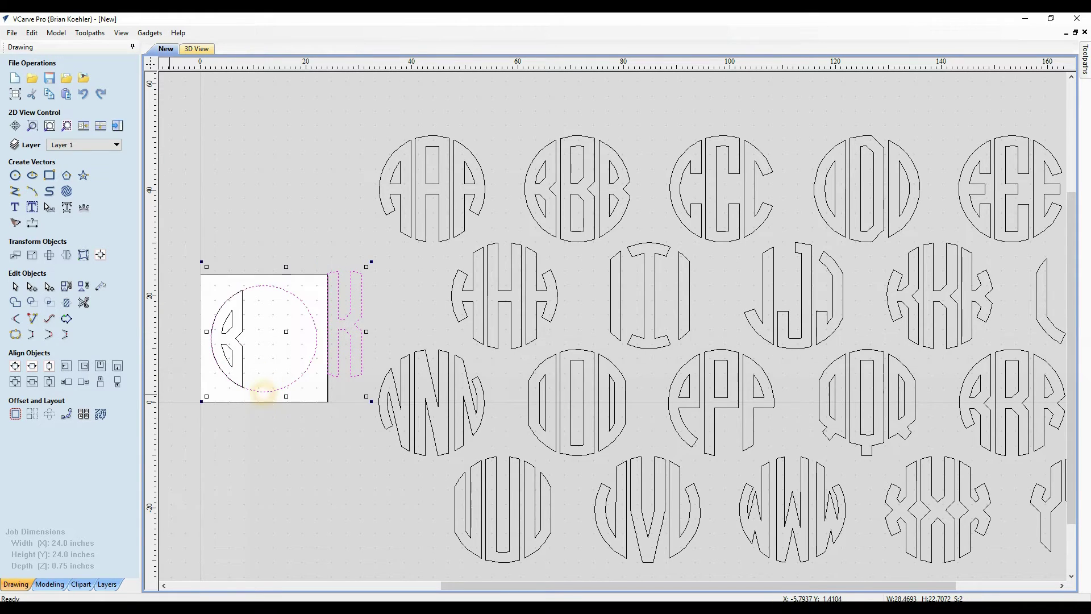
{"action": "left_click", "coordinate": [49, 382]}
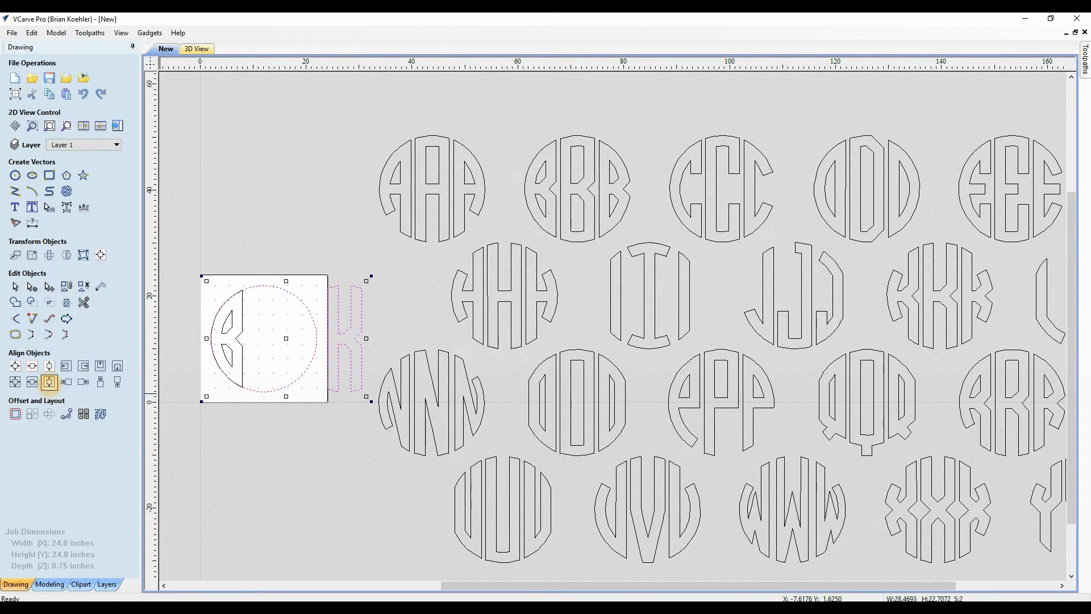
{"action": "left_click", "coordinate": [33, 382]}
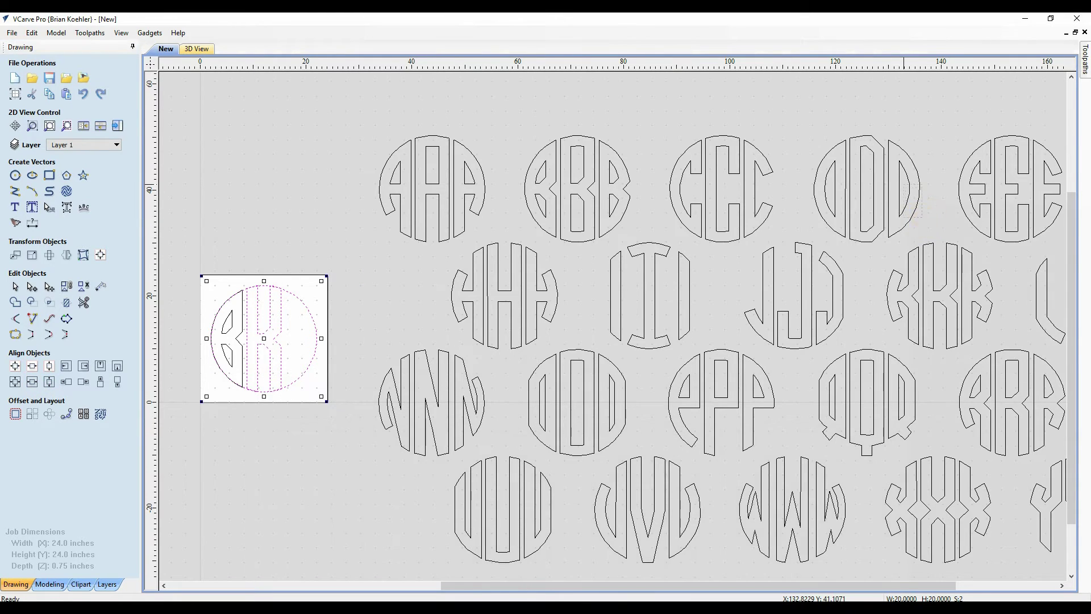
Select the right D of the DDD monogram and copy it
{"action": "left_click", "coordinate": [904, 186]}
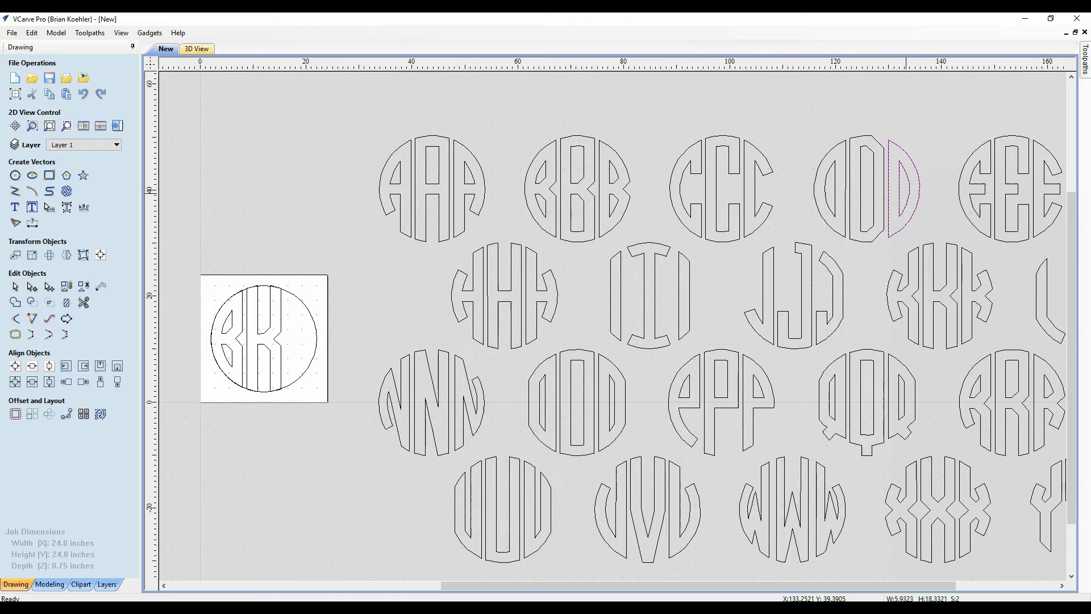
{"action": "left_click", "coordinate": [907, 204]}
{"action": "left_click", "coordinate": [32, 32]}
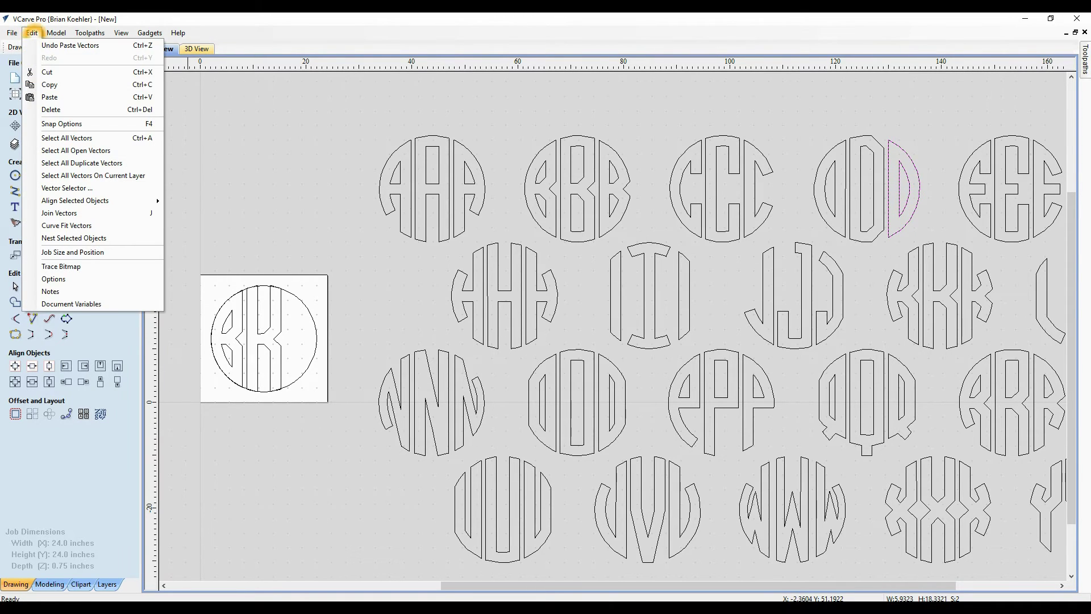
{"action": "left_click", "coordinate": [32, 85]}
{"action": "left_click", "coordinate": [918, 222]}
{"action": "left_click", "coordinate": [907, 221]}
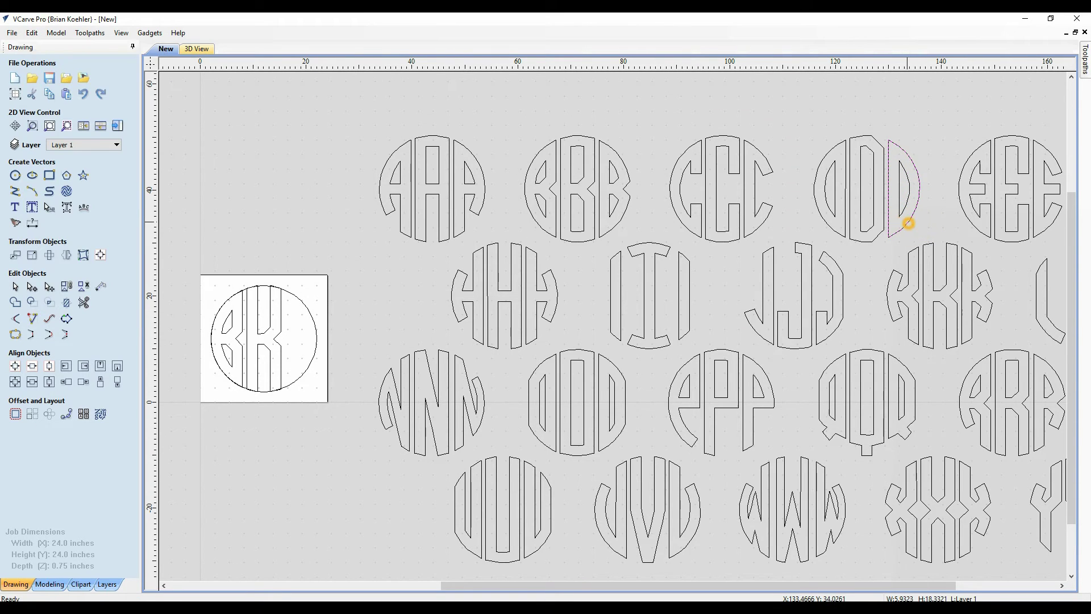
{"action": "left_click", "coordinate": [909, 215]}
{"action": "left_click", "coordinate": [898, 203]}
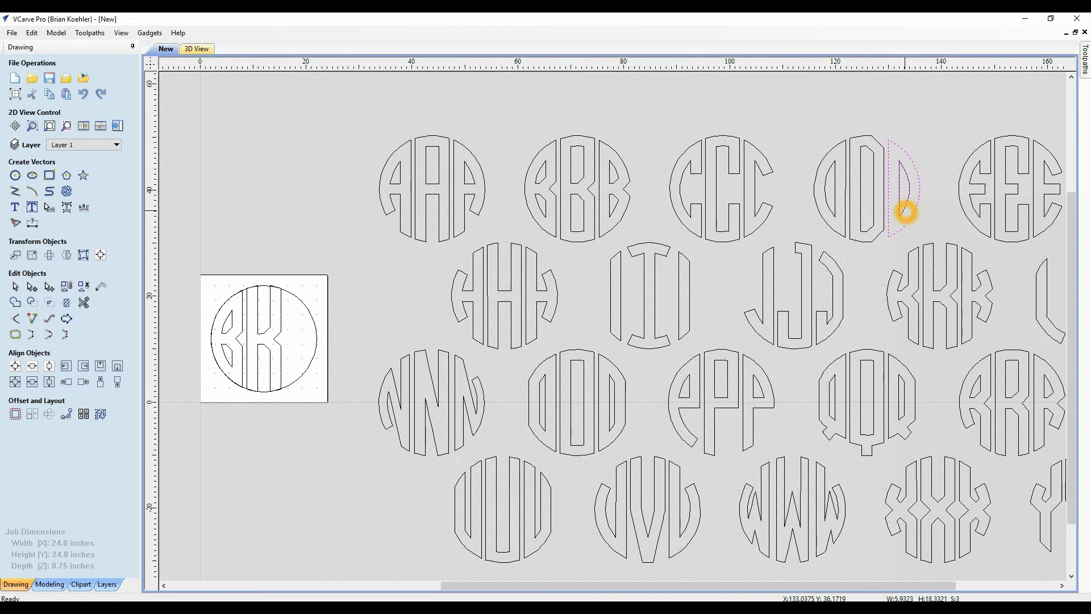
{"action": "left_click", "coordinate": [928, 222]}
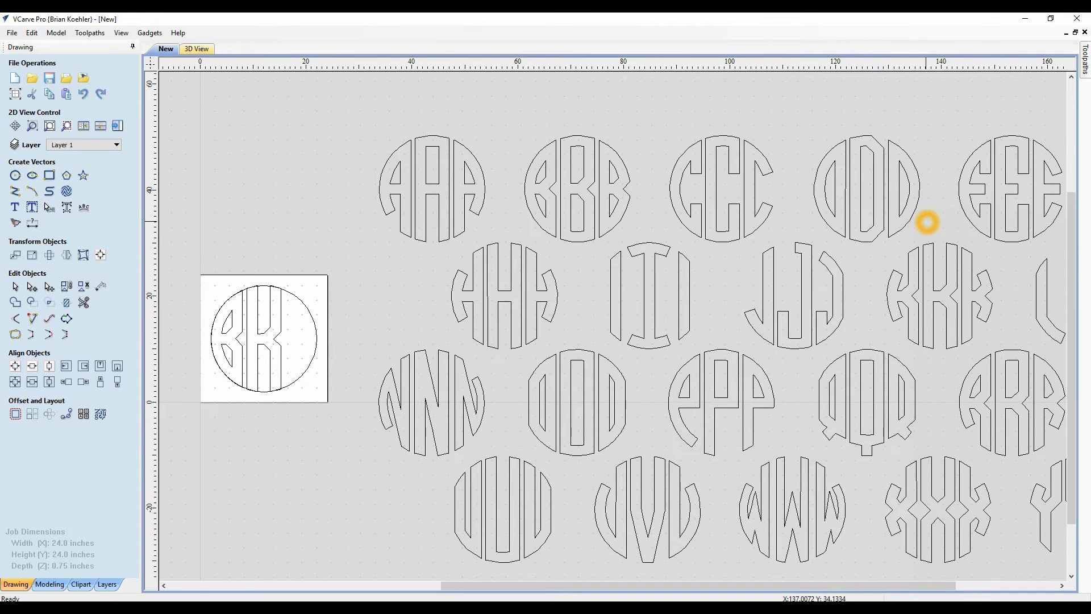
Drag the right D beside the BK monogram and group its pieces
{"action": "left_click", "coordinate": [904, 211]}
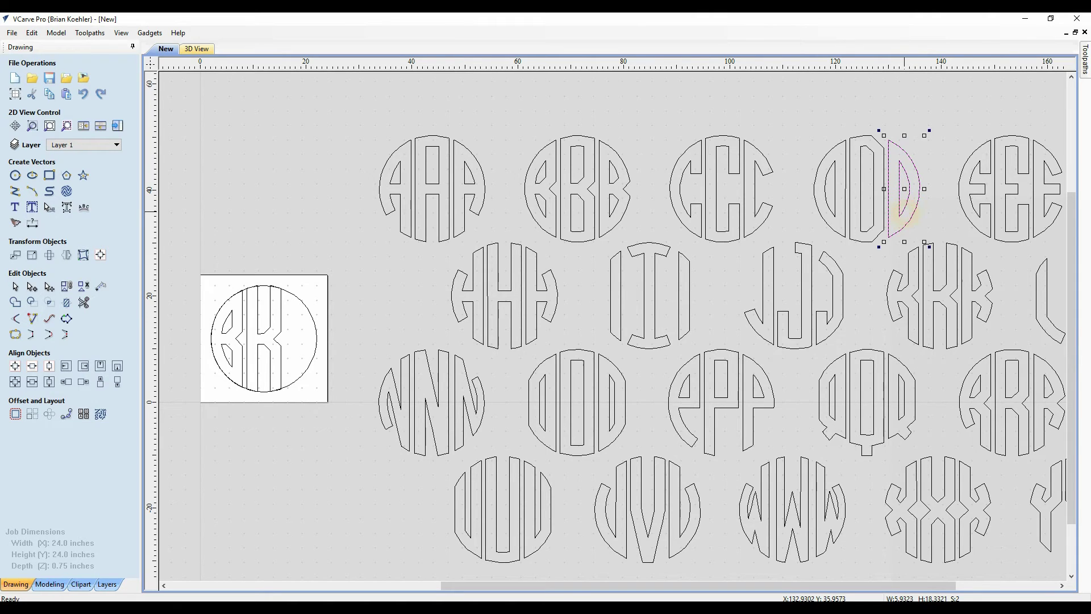
{"action": "left_click", "coordinate": [907, 197]}
{"action": "left_click", "coordinate": [906, 191]}
{"action": "left_click_drag", "start_coordinate": [545, 253], "coordinate": [367, 307]}
{"action": "right_click", "coordinate": [345, 285]}
{"action": "left_click", "coordinate": [404, 458]}
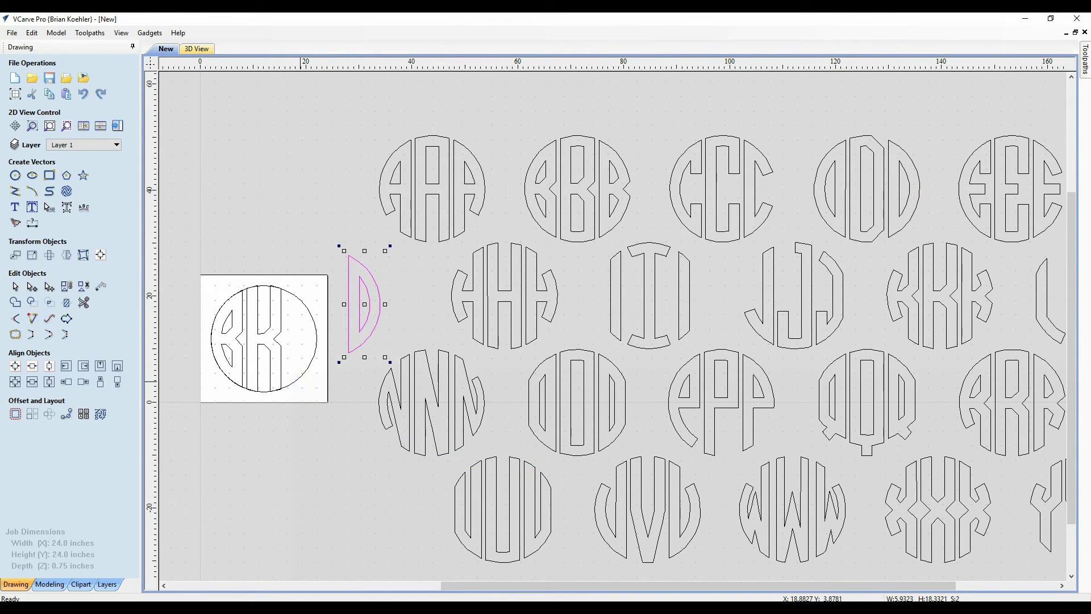
Align the D with the BK monogram, centred vertically and flush right
{"action": "left_click", "coordinate": [297, 380], "text": "shift"}
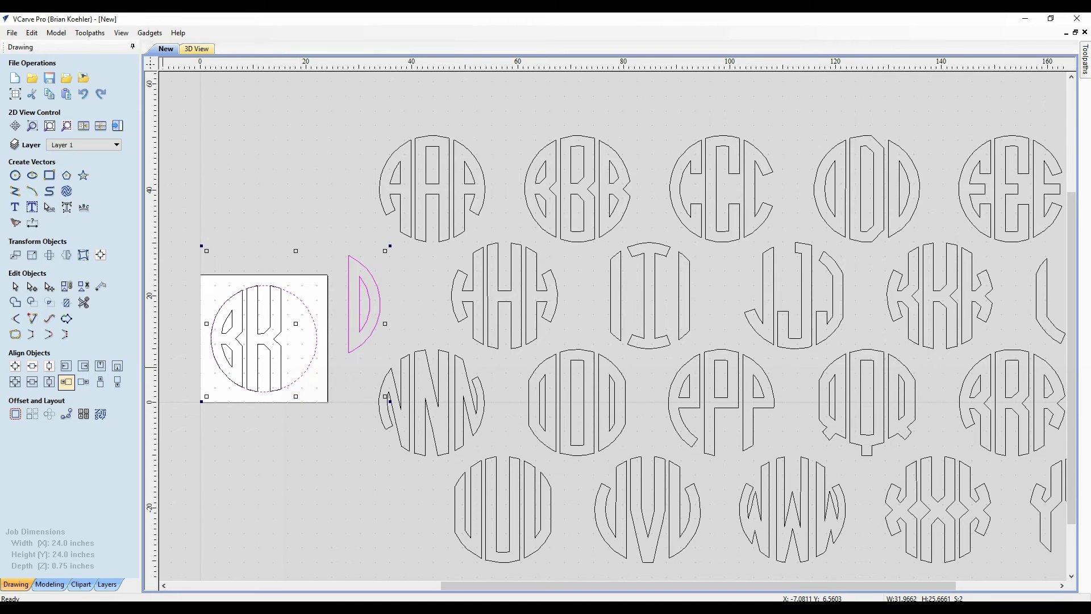
{"action": "left_click", "coordinate": [66, 381]}
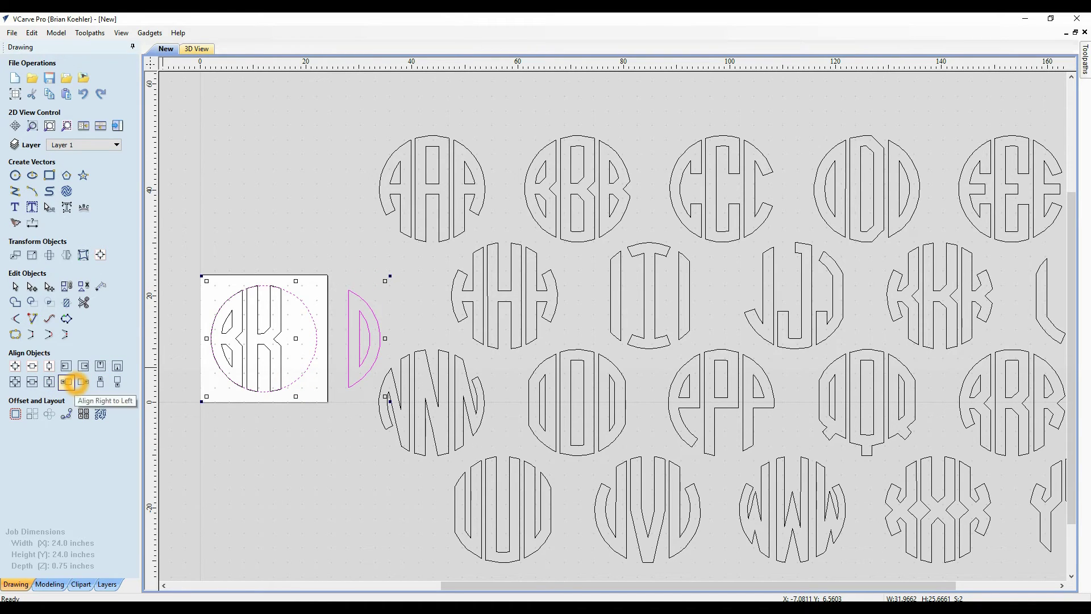
{"action": "left_click", "coordinate": [83, 366]}
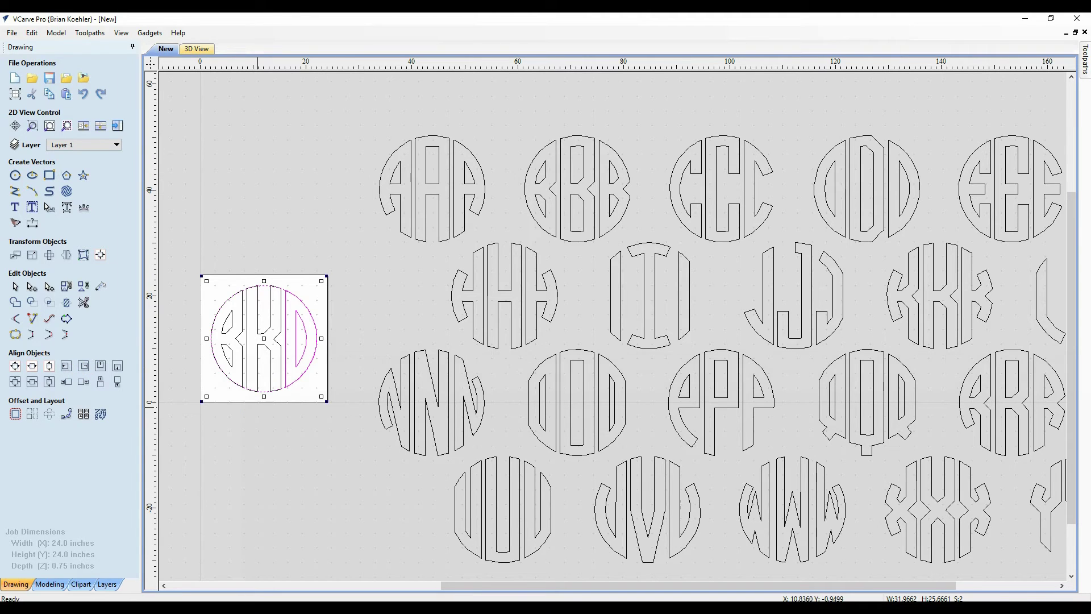
Select the 20-inch outer circle and start setting up a 19-inch inner circle
{"action": "scroll", "coordinate": [206, 373], "scroll_direction": "up", "scroll_amount": 3}
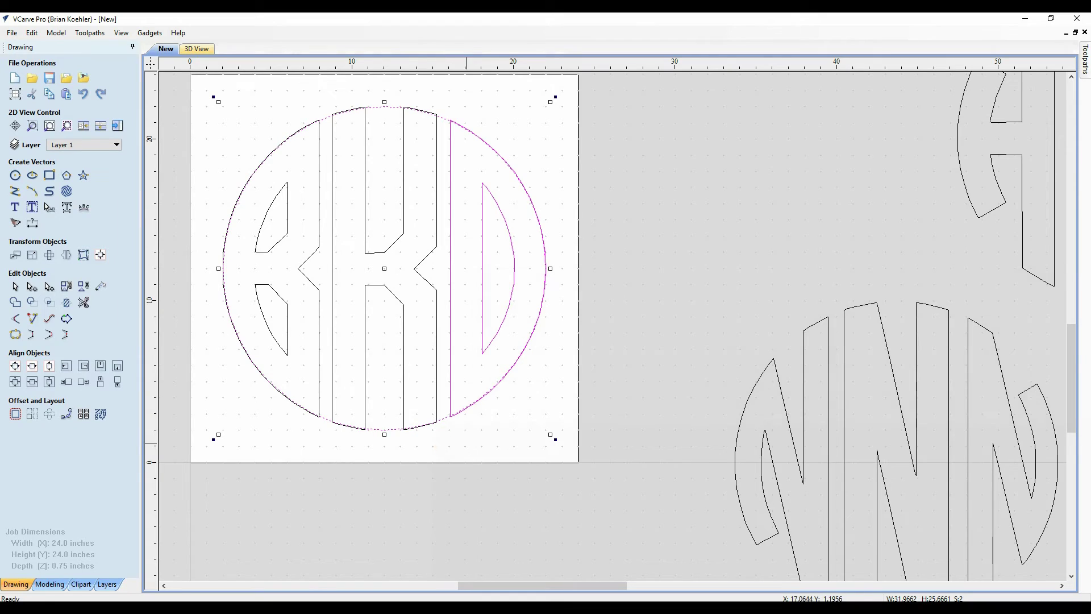
{"action": "left_click", "coordinate": [445, 420]}
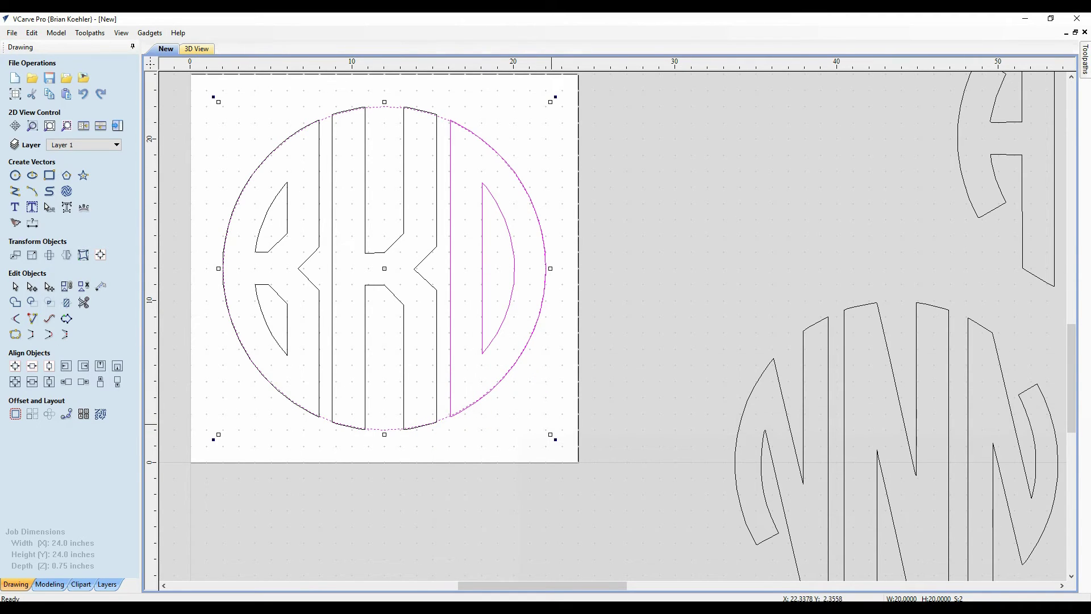
{"action": "left_click", "coordinate": [451, 377]}
{"action": "left_click", "coordinate": [333, 158]}
{"action": "left_click", "coordinate": [438, 161]}
Draw 19-inch and 18-inch diameter circles centred at 12, 12, then close the circle form
{"action": "left_click", "coordinate": [17, 176]}
{"action": "left_click_drag", "start_coordinate": [67, 150], "coordinate": [22, 150]}
{"action": "type", "text": "19"}
{"action": "key", "text": "Tab"}
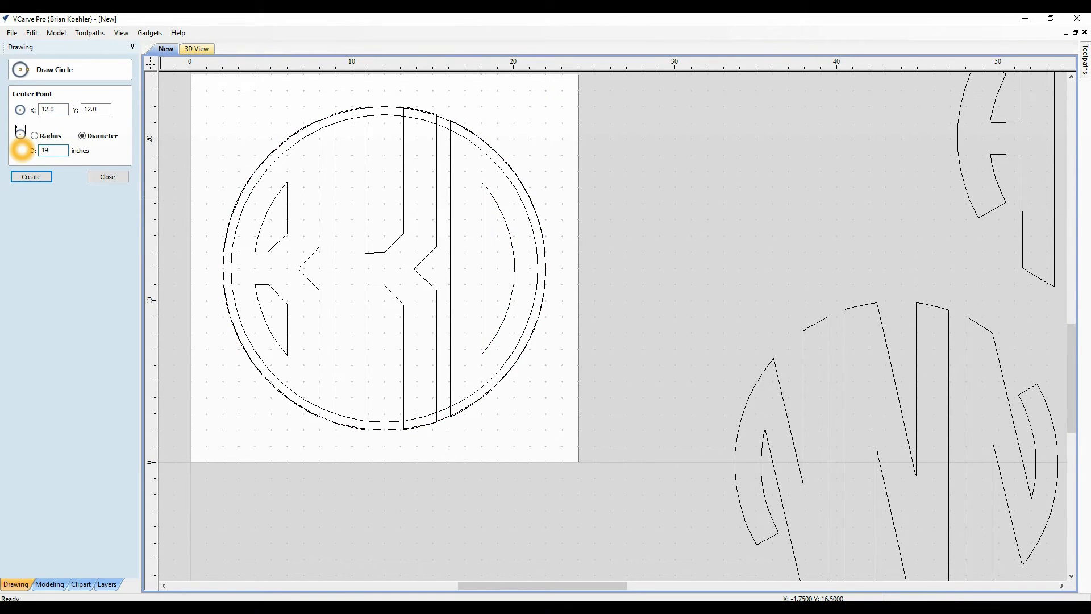
{"action": "double_click", "coordinate": [50, 151]}
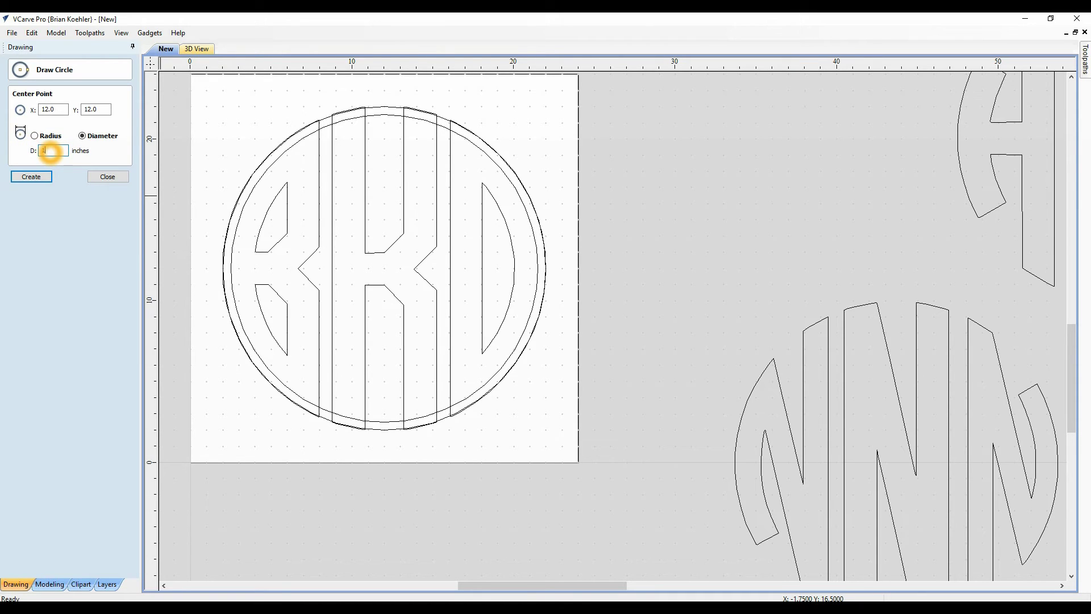
{"action": "type", "text": "18"}
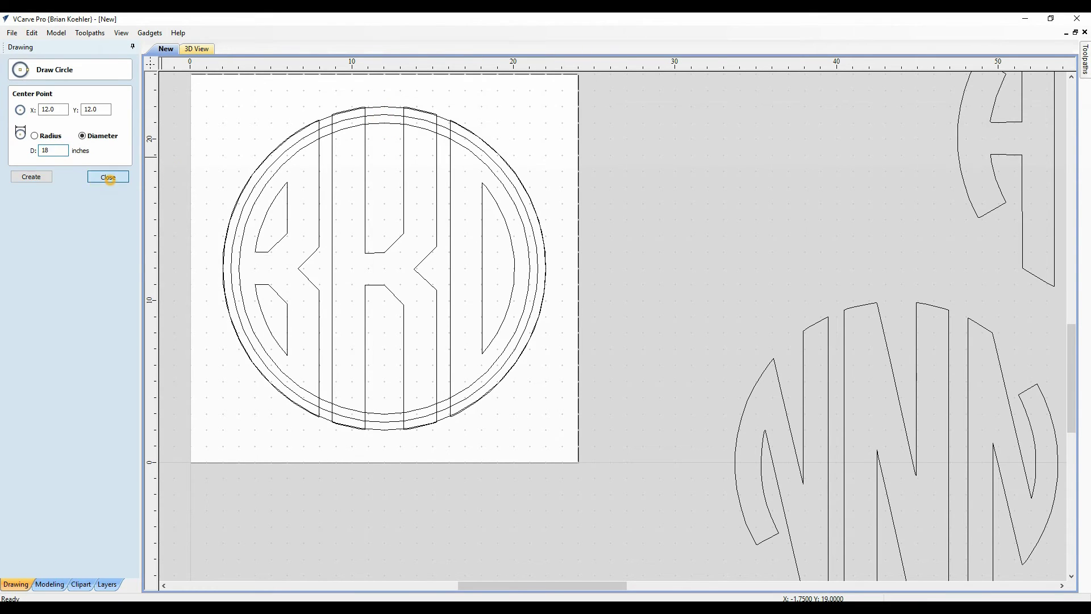
{"action": "key", "text": "Escape"}
Delete the 20-inch circle and offset the 18-inch circle 0.75 inch inwards
{"action": "left_click", "coordinate": [386, 103]}
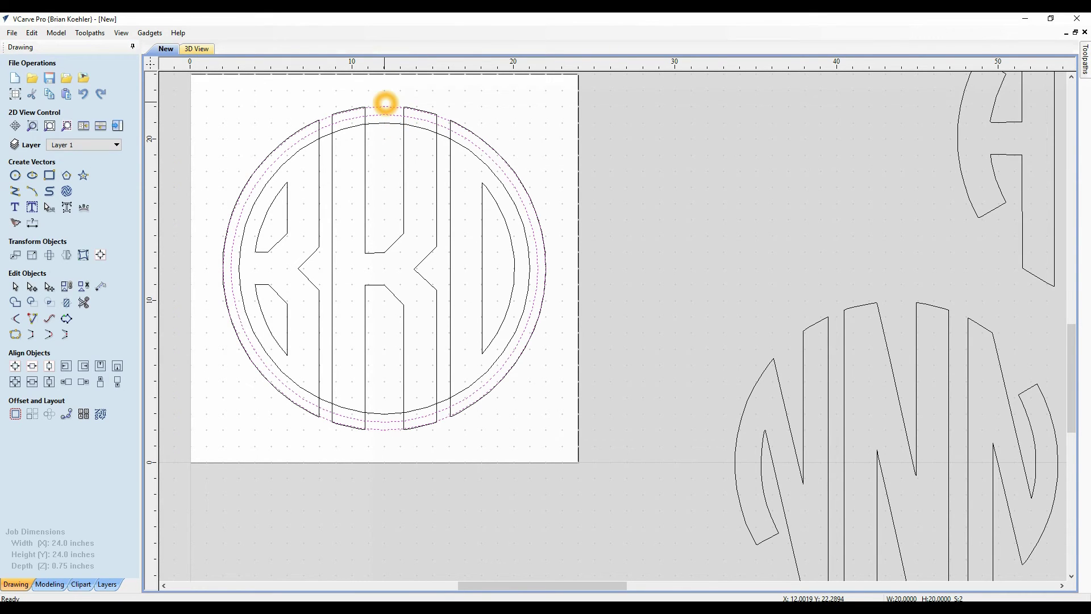
{"action": "key", "text": "Delete"}
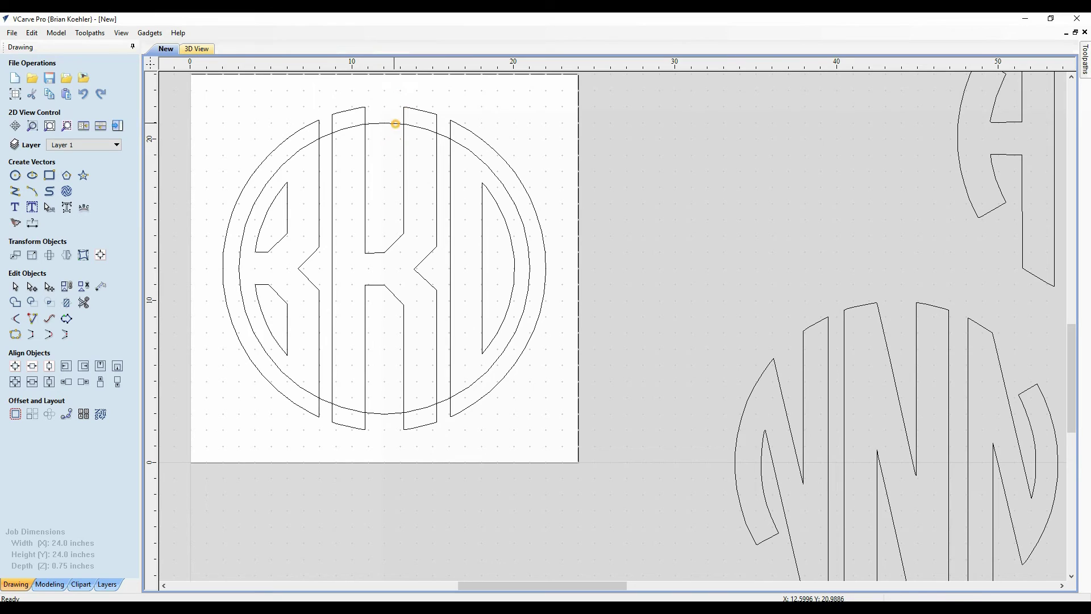
{"action": "left_click", "coordinate": [395, 124]}
{"action": "left_click", "coordinate": [15, 414]}
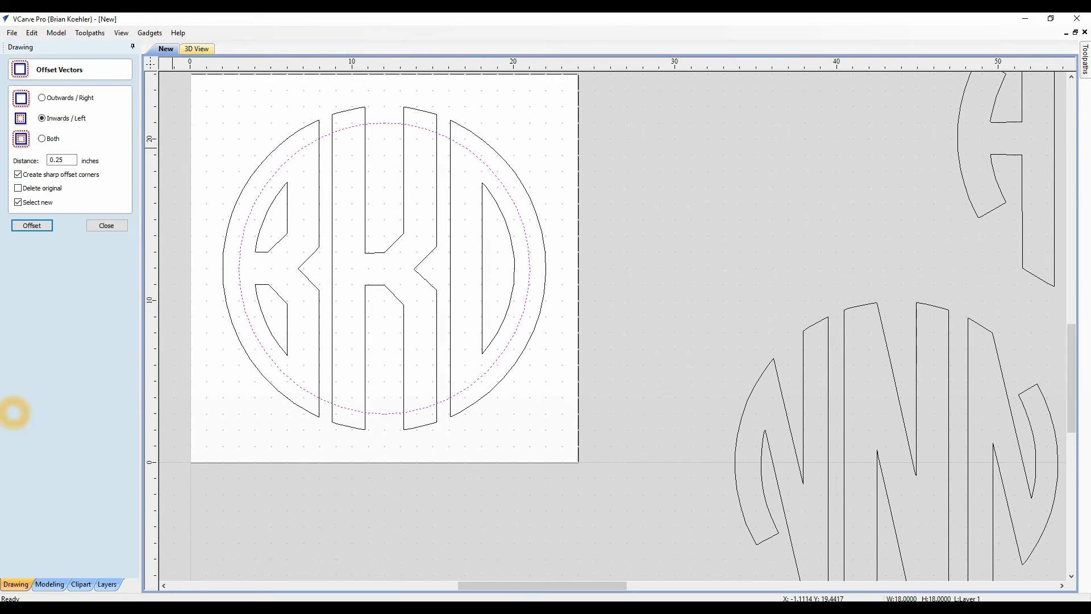
{"action": "double_click", "coordinate": [62, 160]}
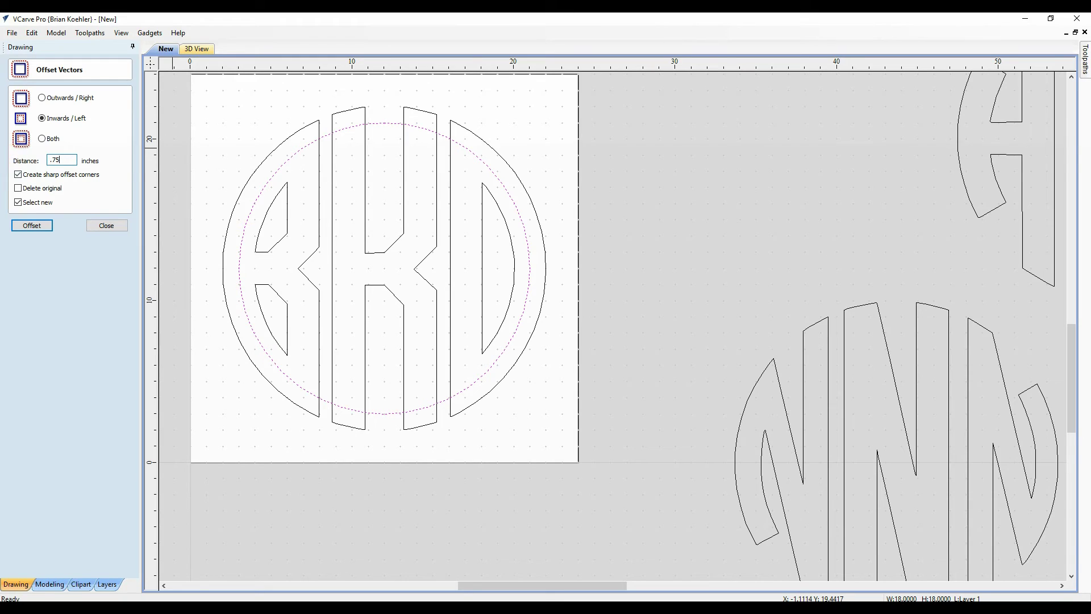
{"action": "left_click", "coordinate": [32, 226]}
{"action": "left_click", "coordinate": [33, 226]}
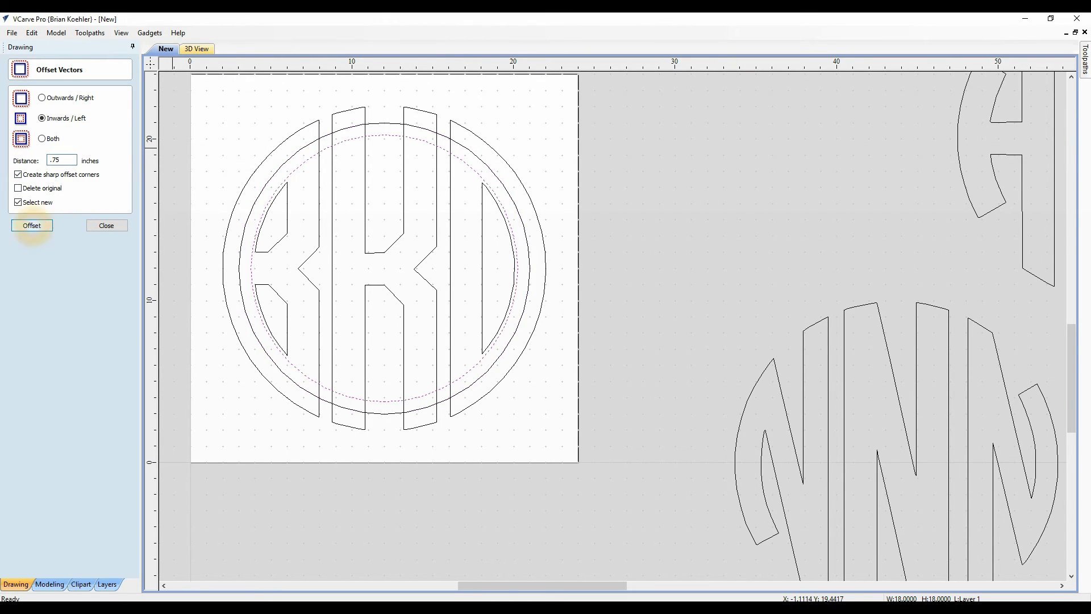
{"action": "left_click", "coordinate": [107, 226]}
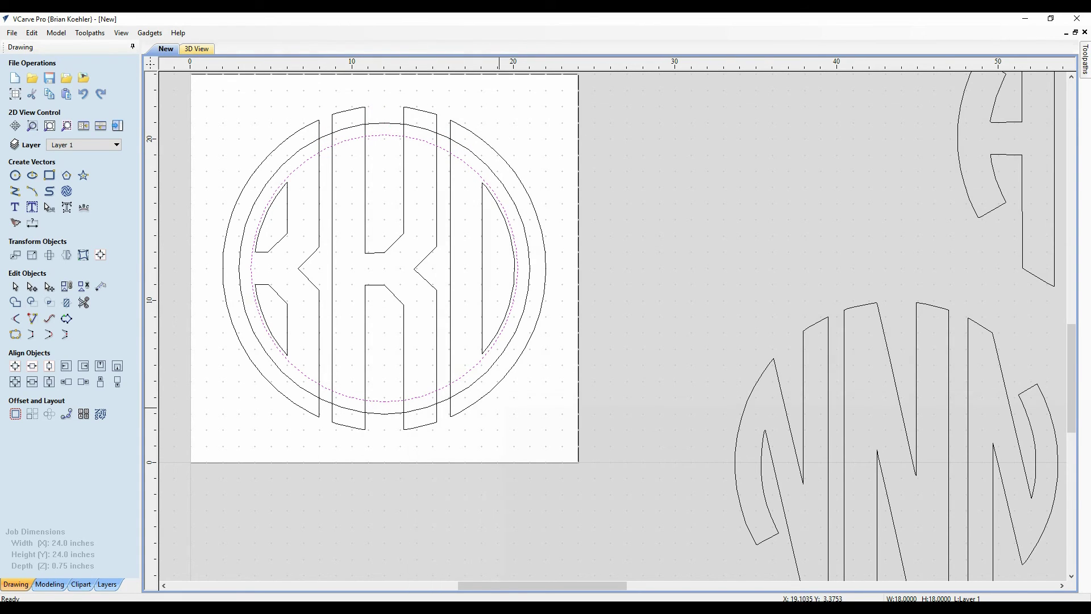
Trim the inner arc between the ring and the K with Interactive Vector Trim
{"action": "left_click", "coordinate": [84, 302]}
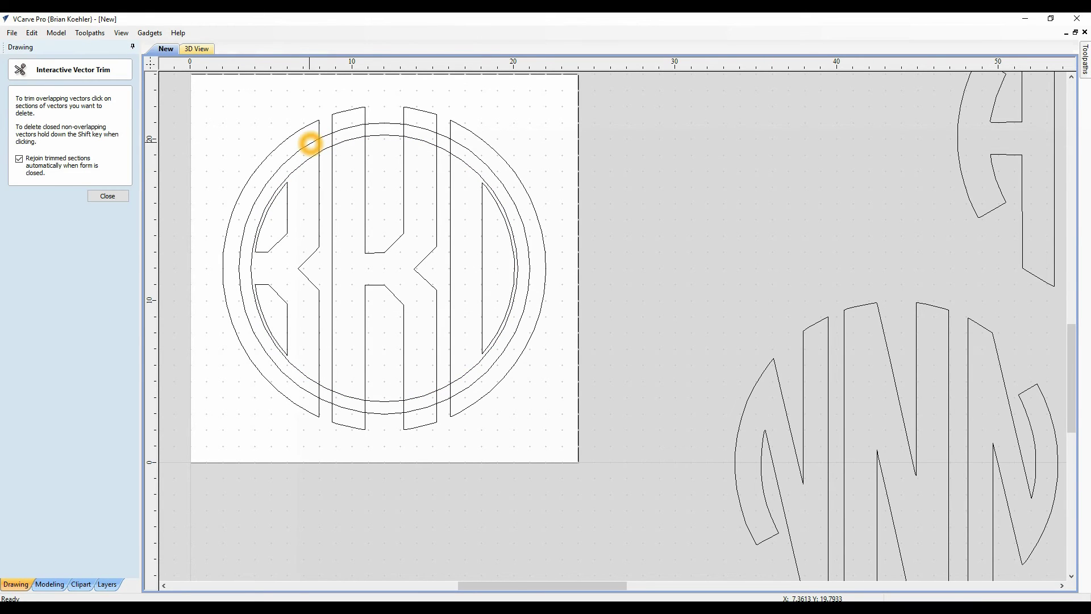
{"action": "left_click", "coordinate": [311, 144]}
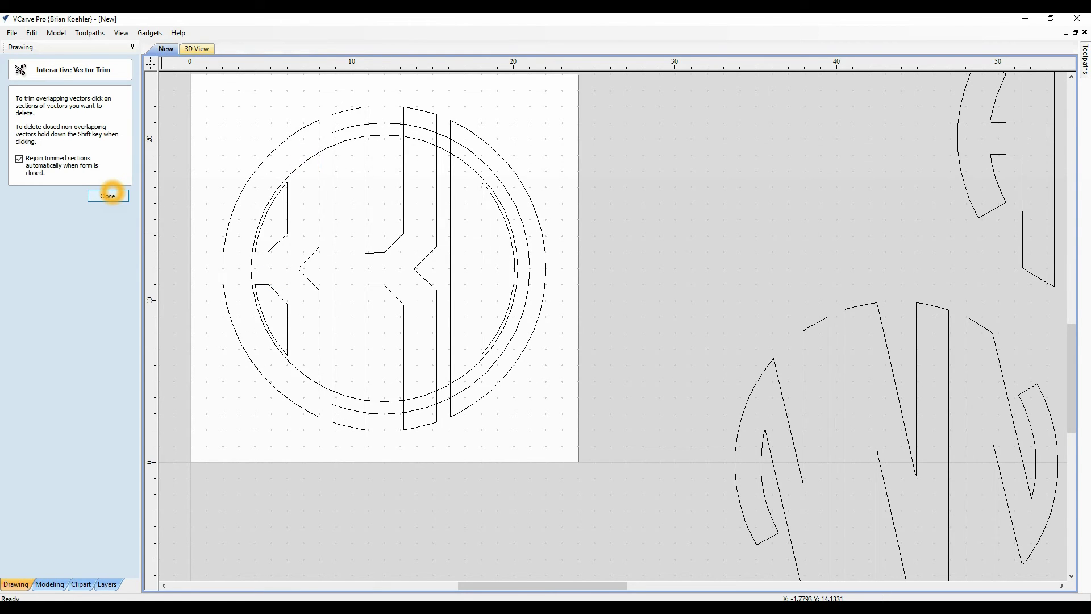
{"action": "left_click", "coordinate": [108, 195]}
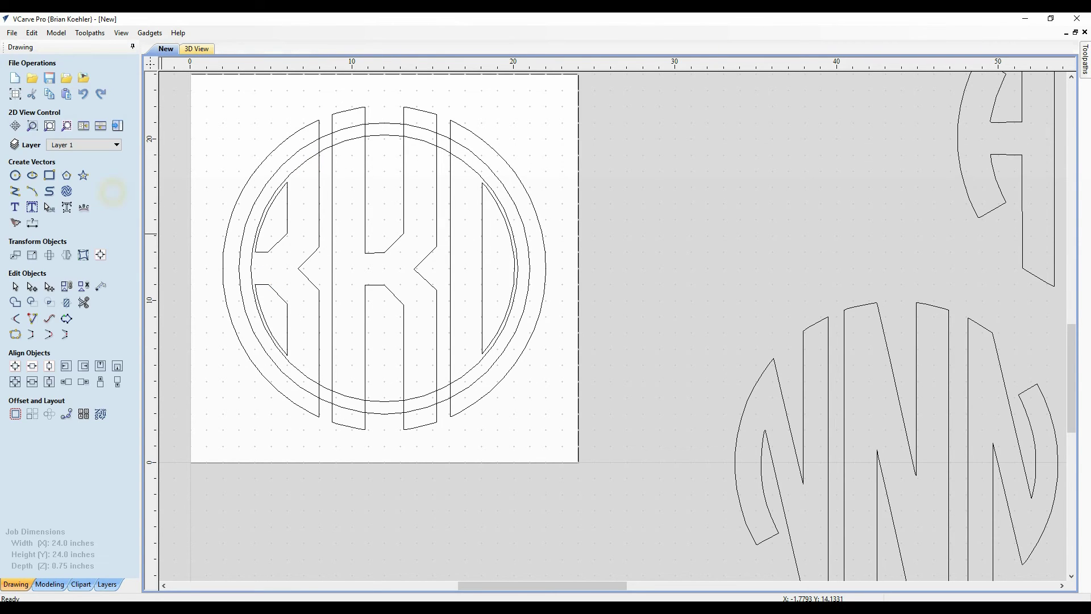
Select all the BKD monogram vectors and ungroup them
{"action": "left_click_drag", "start_coordinate": [580, 453], "coordinate": [580, 453]}
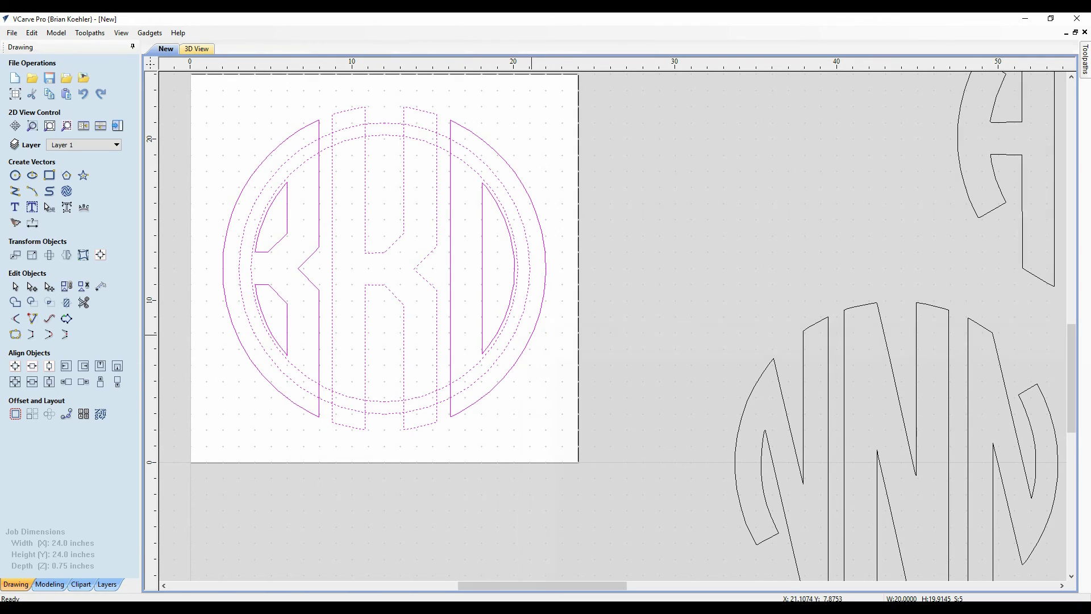
{"action": "right_click", "coordinate": [536, 339]}
{"action": "mouse_move", "coordinate": [574, 206]}
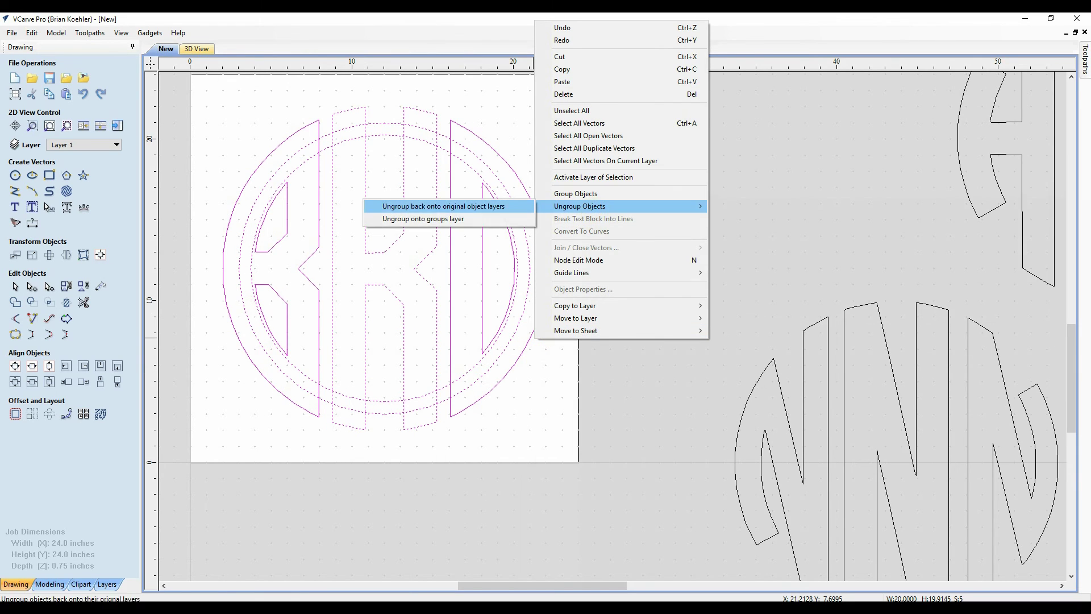
{"action": "left_click", "coordinate": [432, 219]}
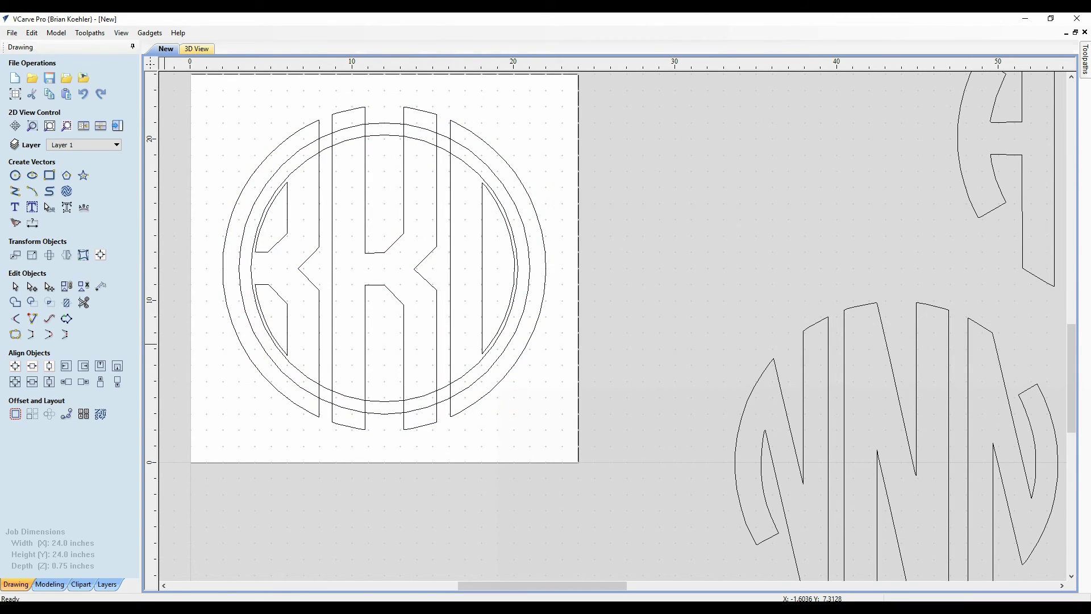
Trim the inner circle arcs beside the B
{"action": "left_click", "coordinate": [83, 302]}
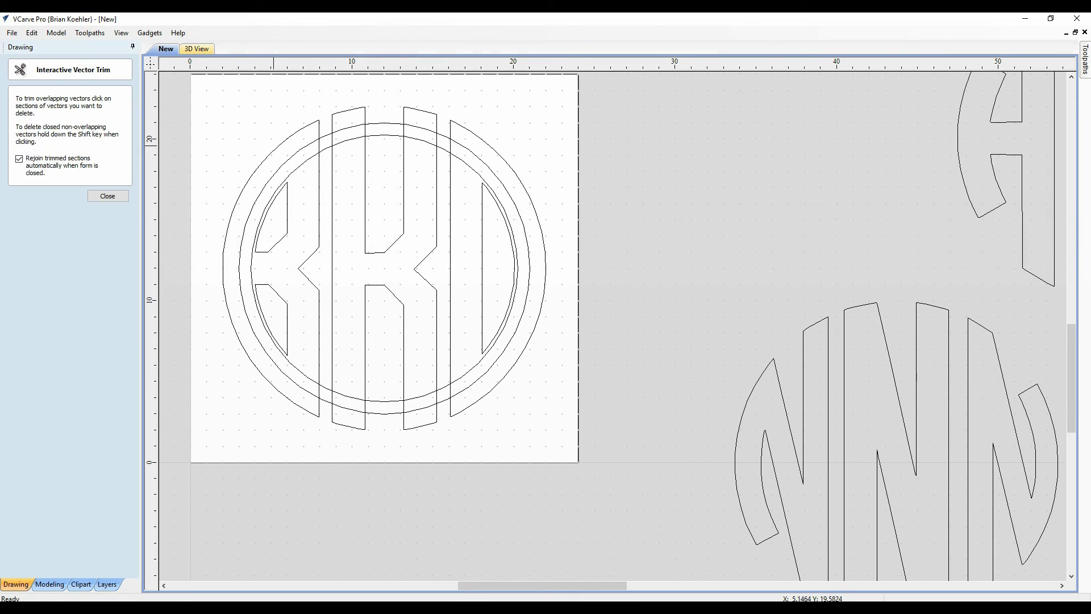
{"action": "left_click", "coordinate": [304, 147]}
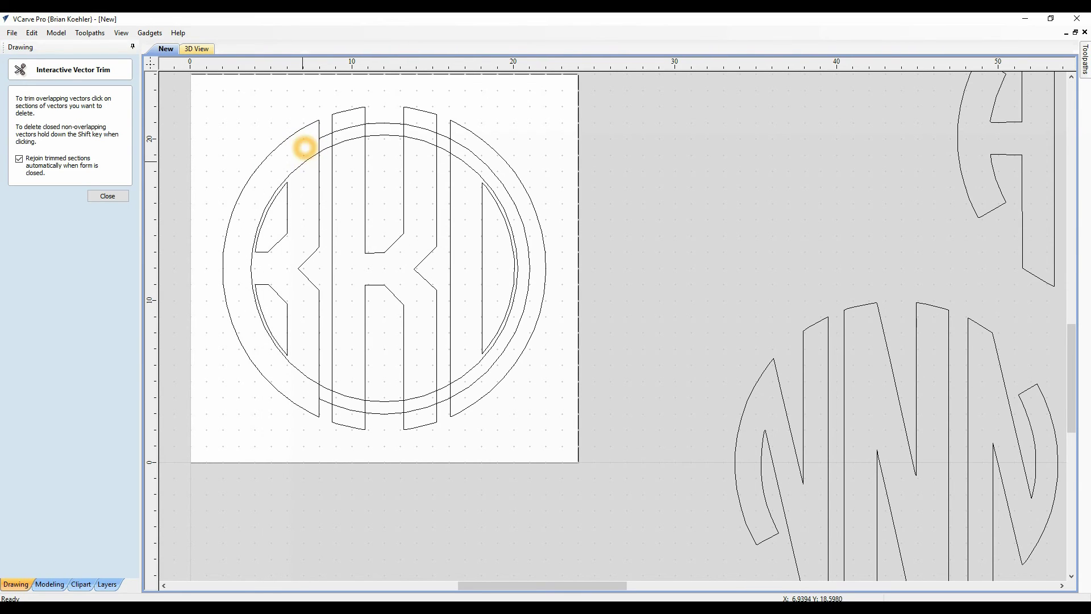
{"action": "left_click", "coordinate": [304, 162]}
{"action": "left_click", "coordinate": [305, 181]}
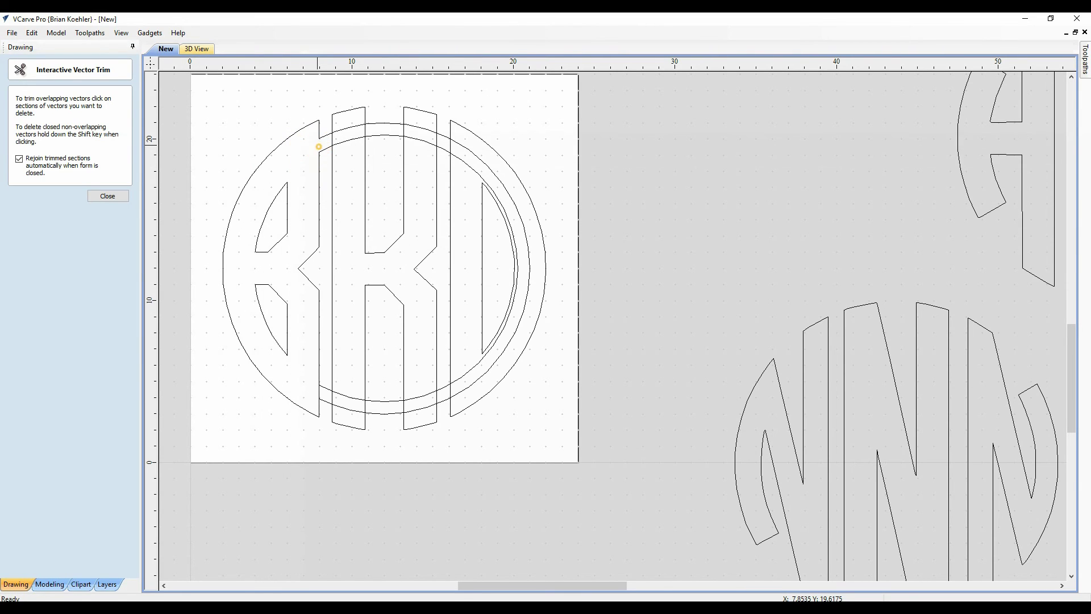
Trim the upper arc pieces crossing the K and lying between K and D
{"action": "left_click", "coordinate": [347, 127]}
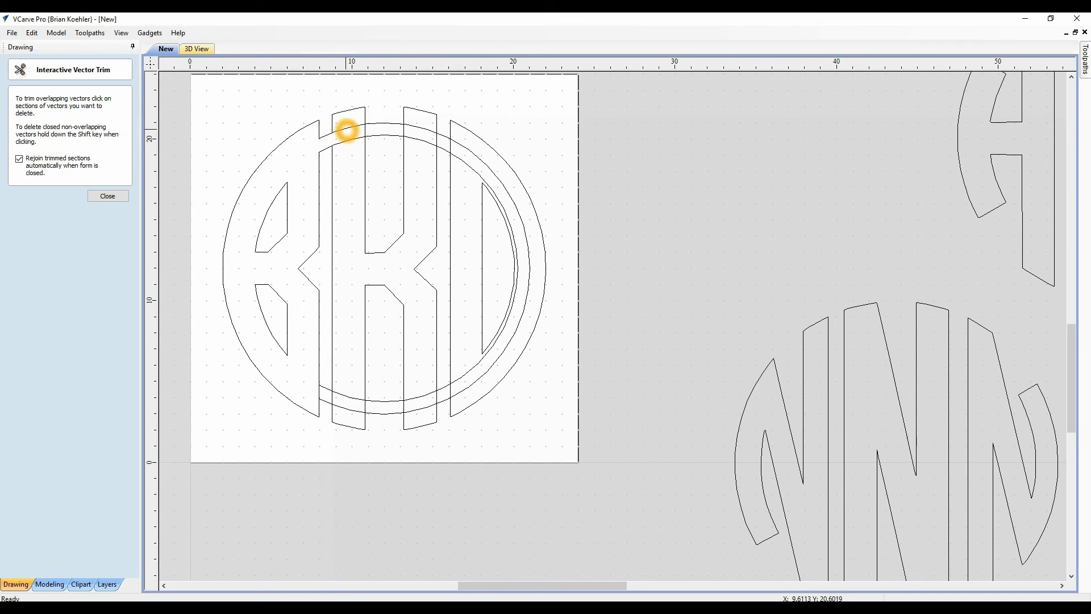
{"action": "left_click", "coordinate": [348, 139]}
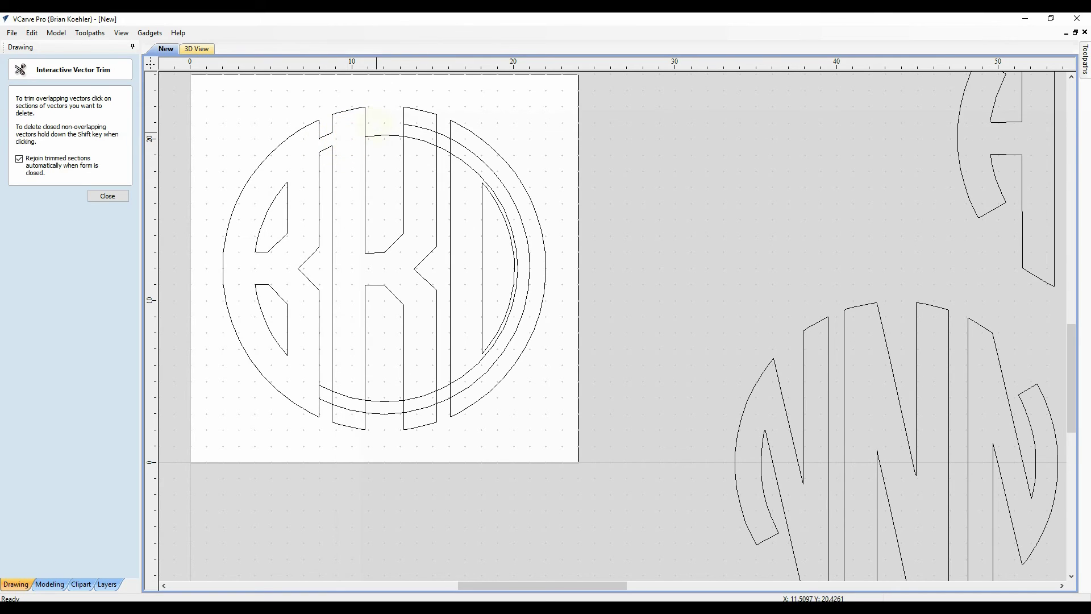
{"action": "left_click", "coordinate": [378, 135]}
{"action": "left_click", "coordinate": [404, 132]}
{"action": "left_click", "coordinate": [415, 128]}
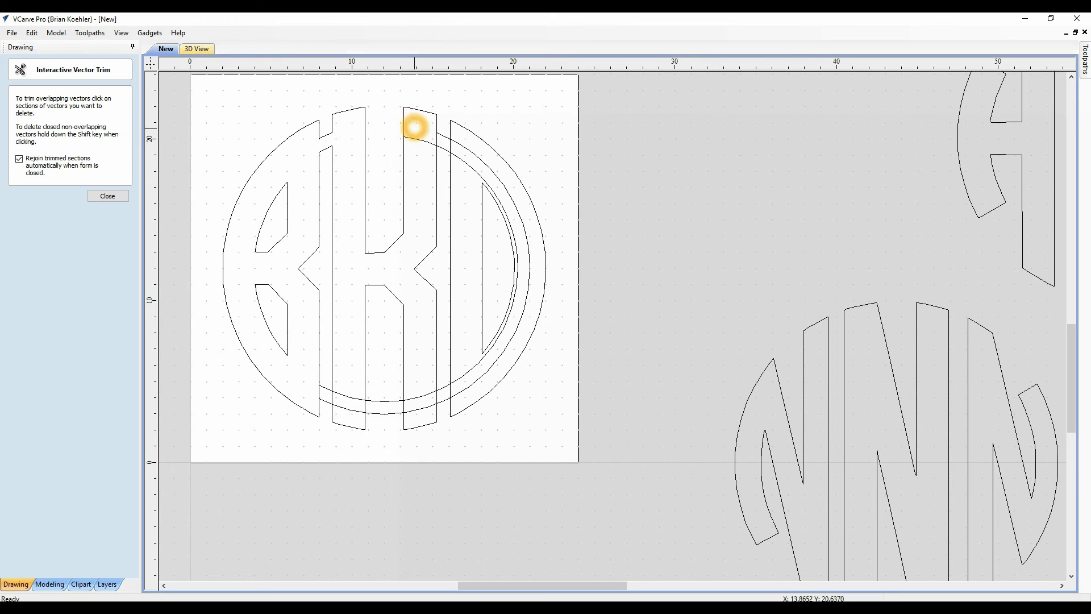
{"action": "left_click", "coordinate": [418, 140]}
{"action": "left_click", "coordinate": [436, 142]}
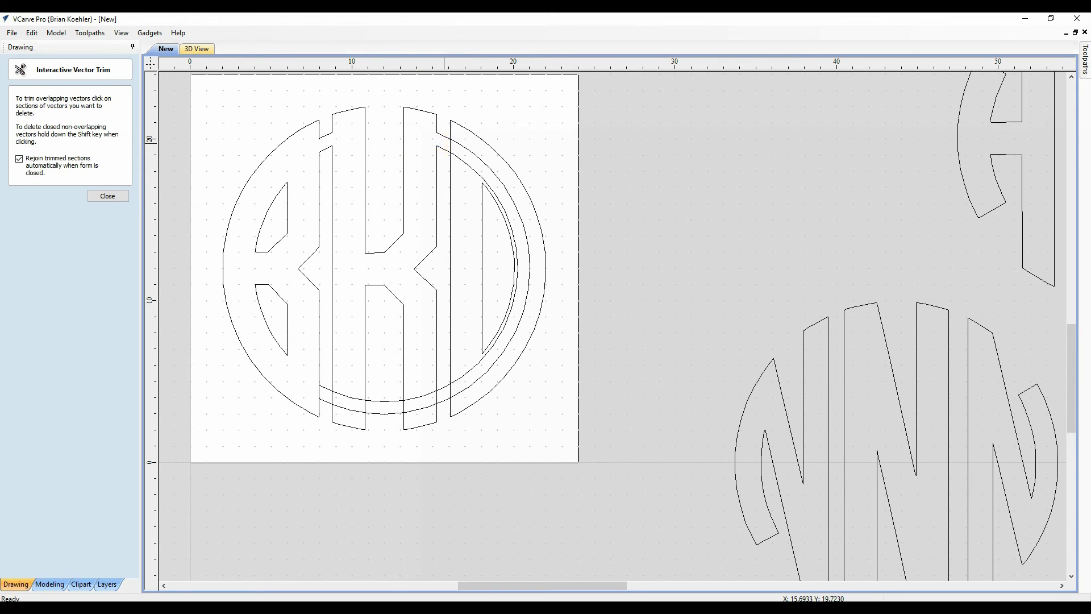
{"action": "left_click", "coordinate": [449, 148]}
{"action": "left_click", "coordinate": [461, 147]}
{"action": "left_click", "coordinate": [461, 163]}
{"action": "left_click", "coordinate": [461, 163]}
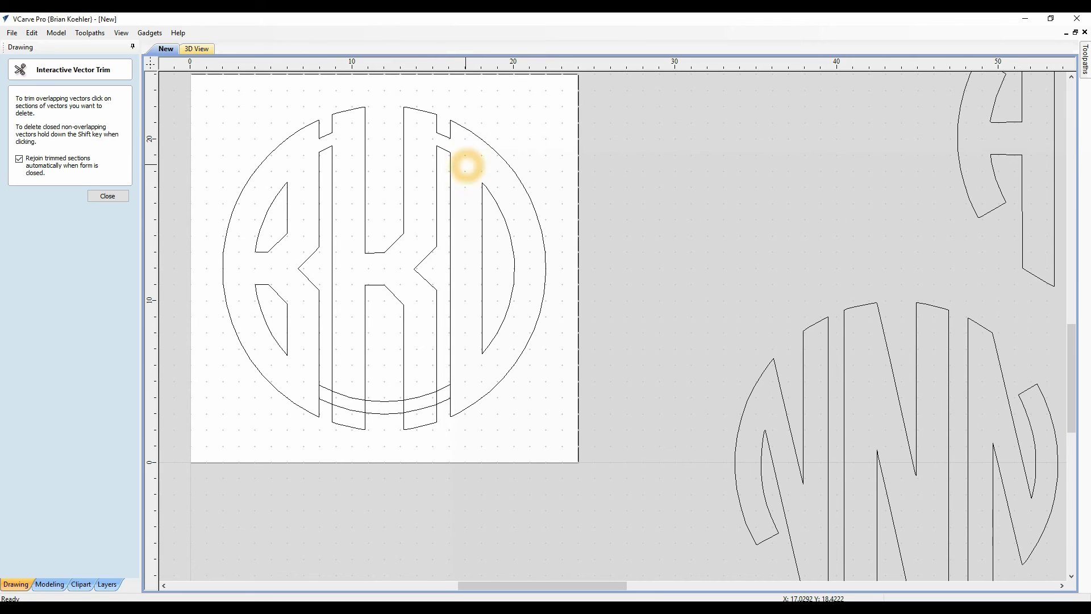
Trim the lower double arcs between the K and the D
{"action": "left_click", "coordinate": [452, 391]}
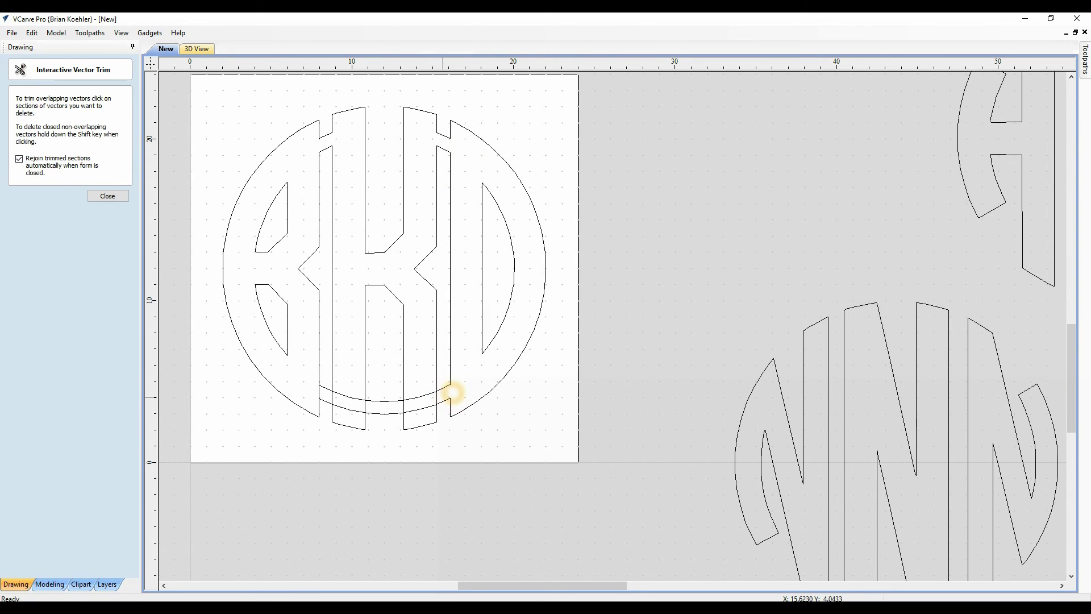
{"action": "left_click", "coordinate": [418, 411]}
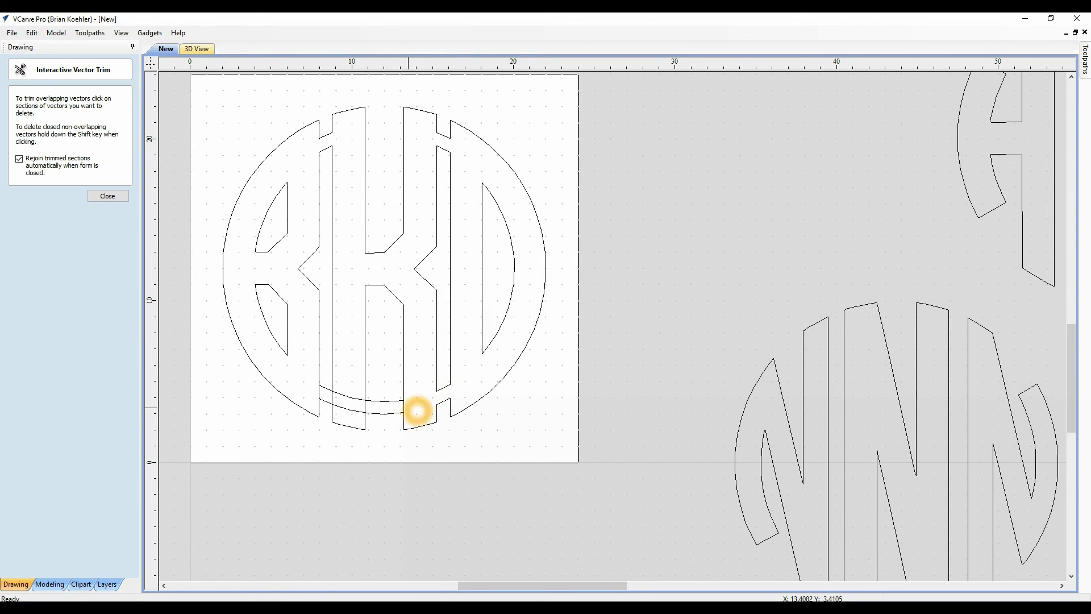
{"action": "left_click", "coordinate": [403, 408]}
{"action": "left_click", "coordinate": [364, 407]}
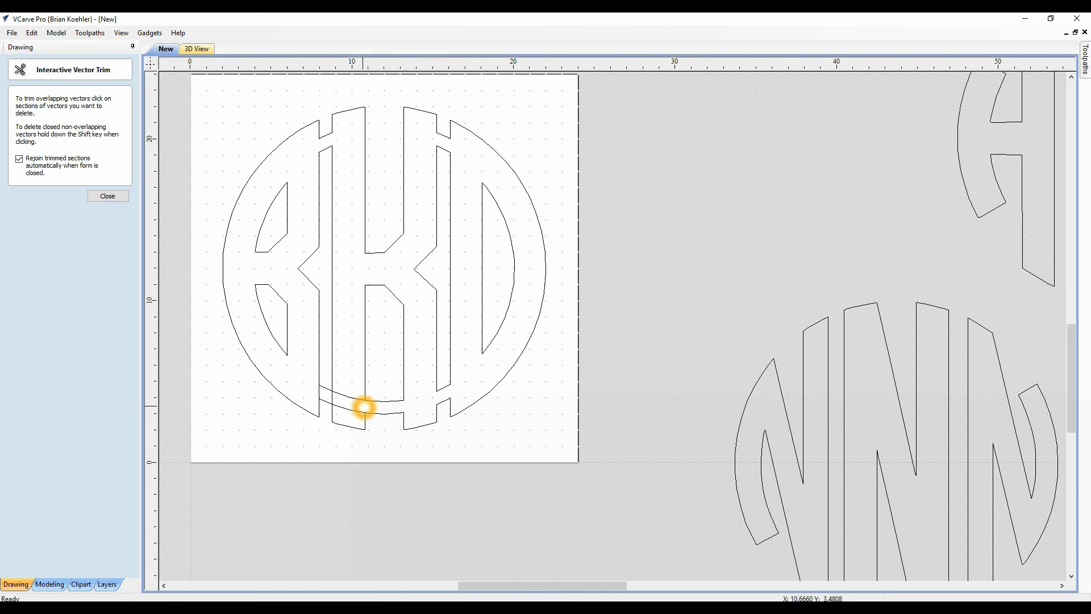
Undo the two mistaken trims
{"action": "left_click", "coordinate": [32, 33]}
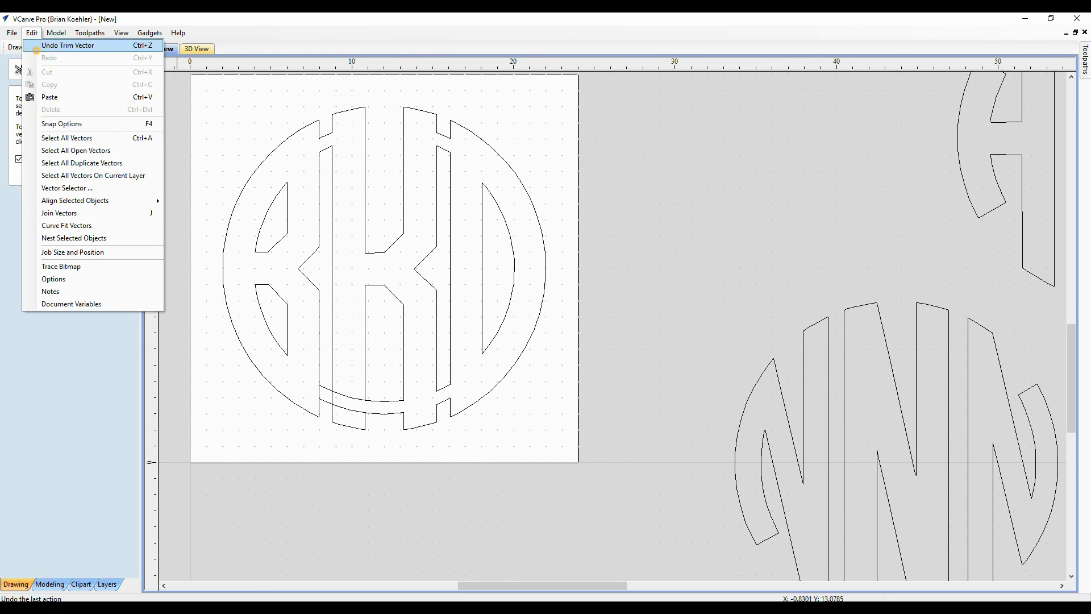
{"action": "left_click", "coordinate": [36, 49]}
{"action": "left_click", "coordinate": [32, 32]}
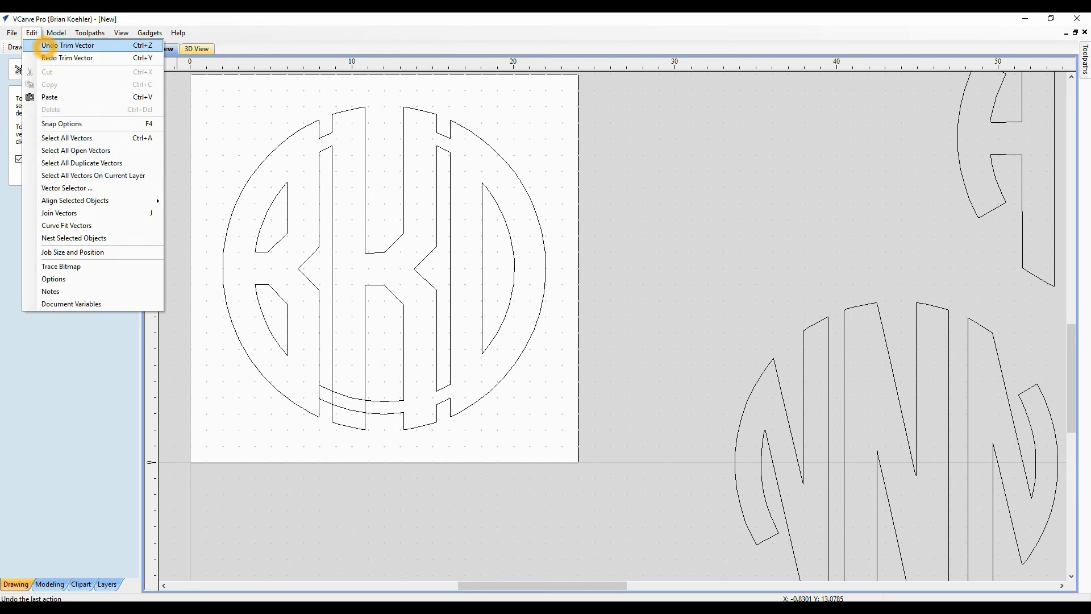
{"action": "left_click", "coordinate": [44, 46]}
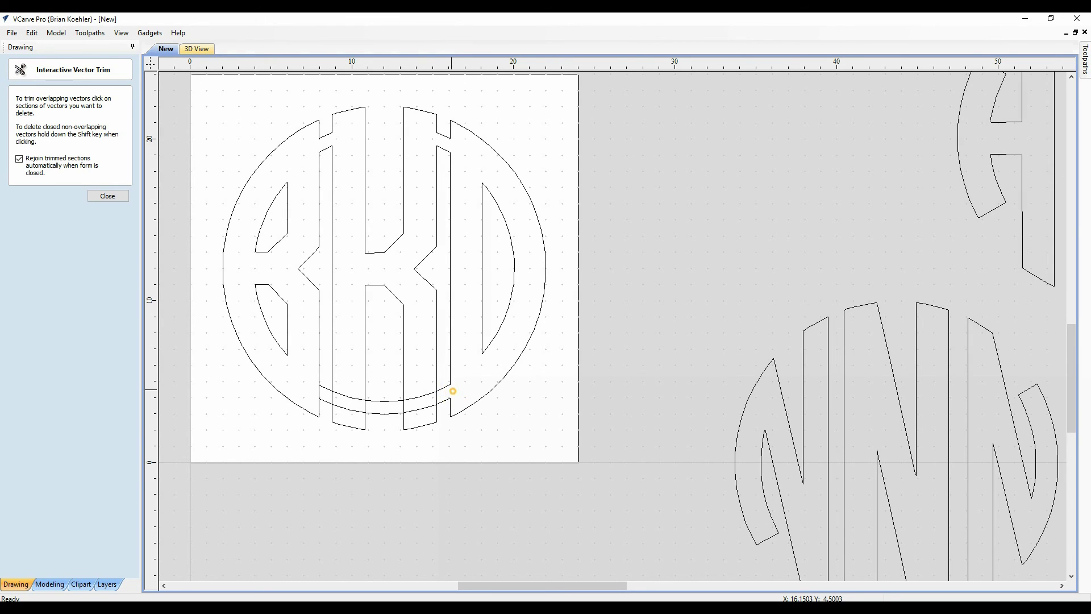
Trim the remaining lower arcs inside the K and at the B–K junction
{"action": "left_click", "coordinate": [434, 398]}
{"action": "left_click", "coordinate": [421, 392]}
{"action": "left_click", "coordinate": [419, 407]}
{"action": "left_click", "coordinate": [383, 399]}
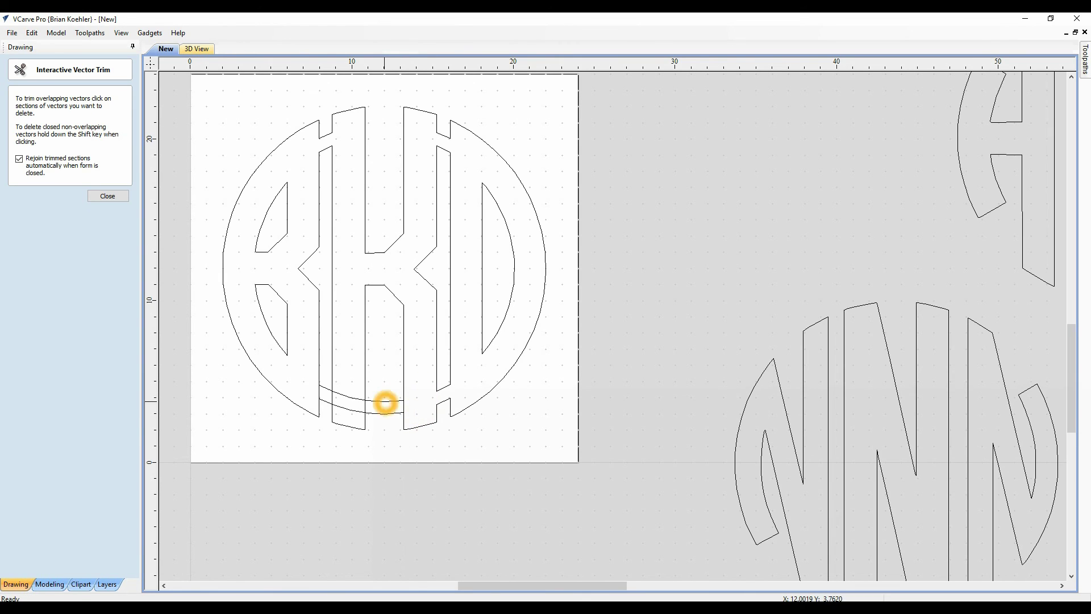
{"action": "left_click", "coordinate": [382, 408]}
{"action": "left_click", "coordinate": [357, 399]}
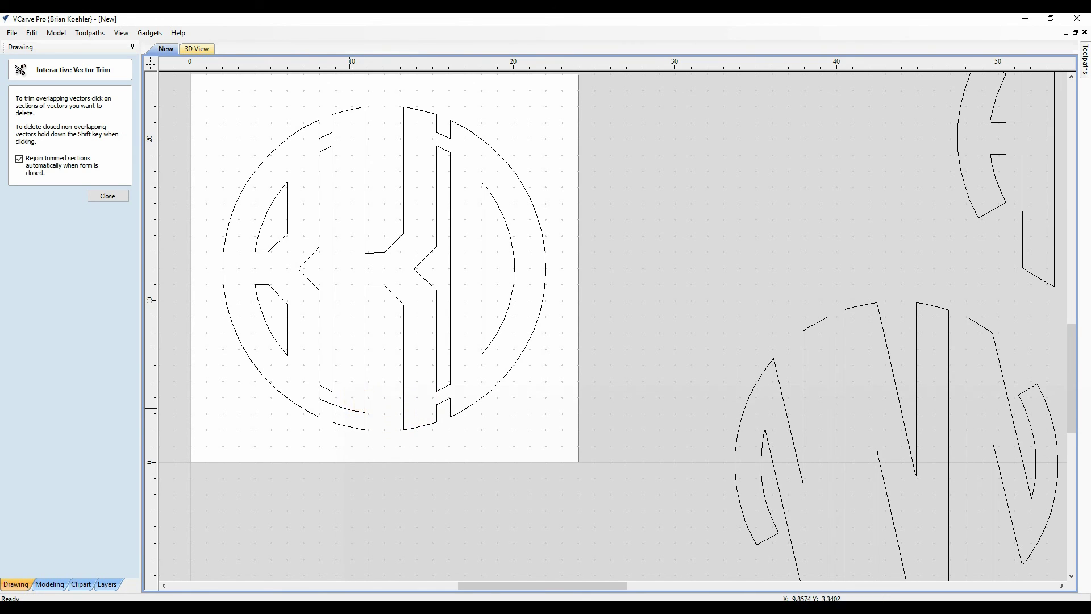
{"action": "left_click", "coordinate": [349, 411]}
{"action": "left_click", "coordinate": [328, 398]}
{"action": "left_click", "coordinate": [334, 398]}
{"action": "left_click", "coordinate": [322, 396]}
{"action": "left_click", "coordinate": [183, 301]}
{"action": "left_click", "coordinate": [112, 186]}
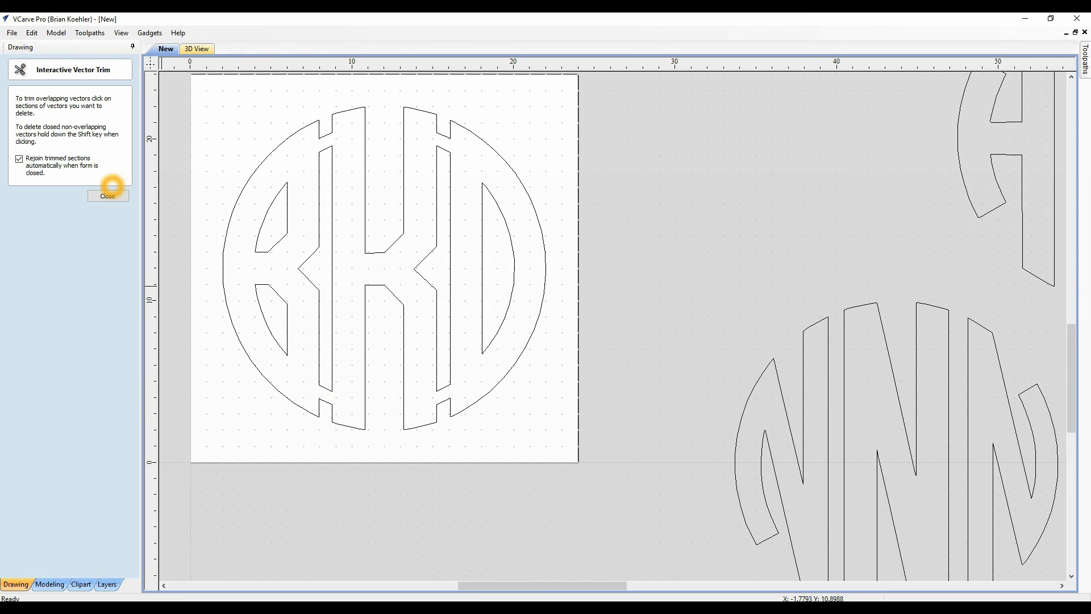
Select the whole BKD monogram and calculate a 2D profile toolpath cutting outside to 0.52 inch
{"action": "left_click", "coordinate": [108, 196]}
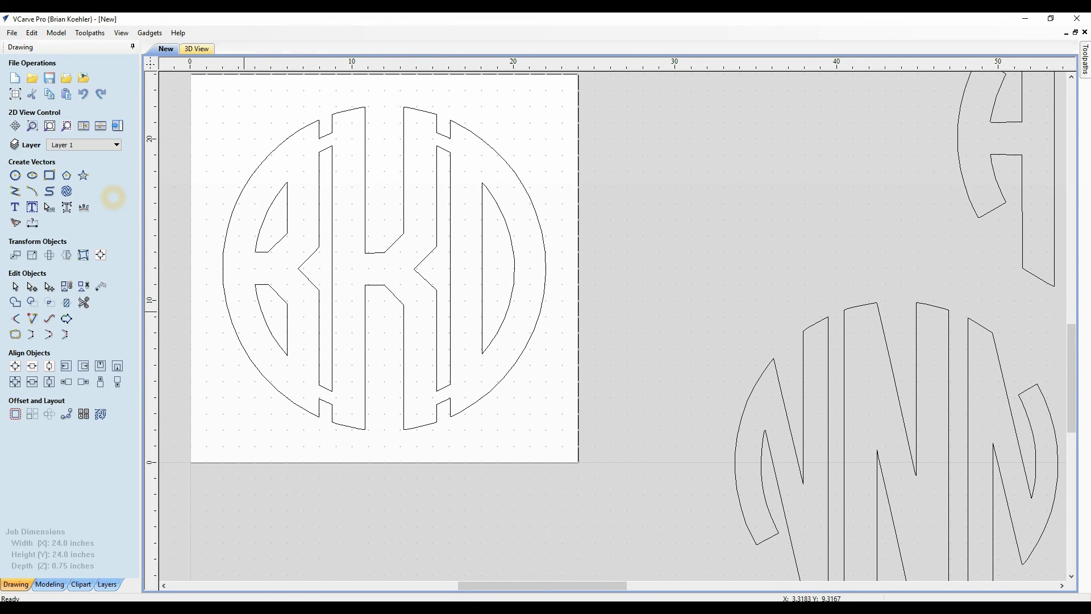
{"action": "scroll", "coordinate": [192, 299], "scroll_direction": "down", "scroll_amount": 2}
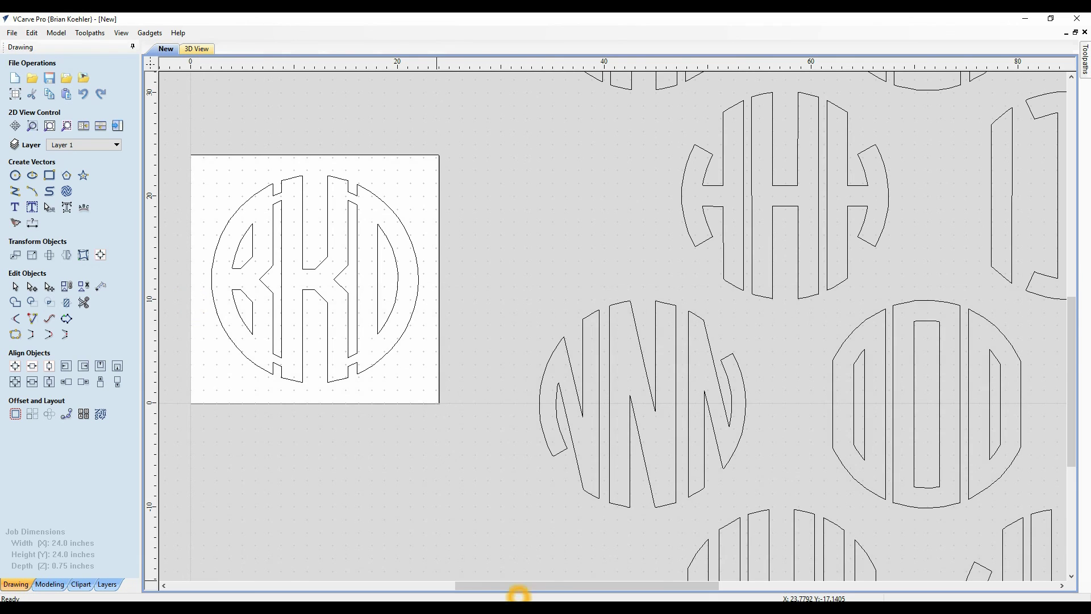
{"action": "left_click_drag", "start_coordinate": [518, 586], "coordinate": [472, 585]}
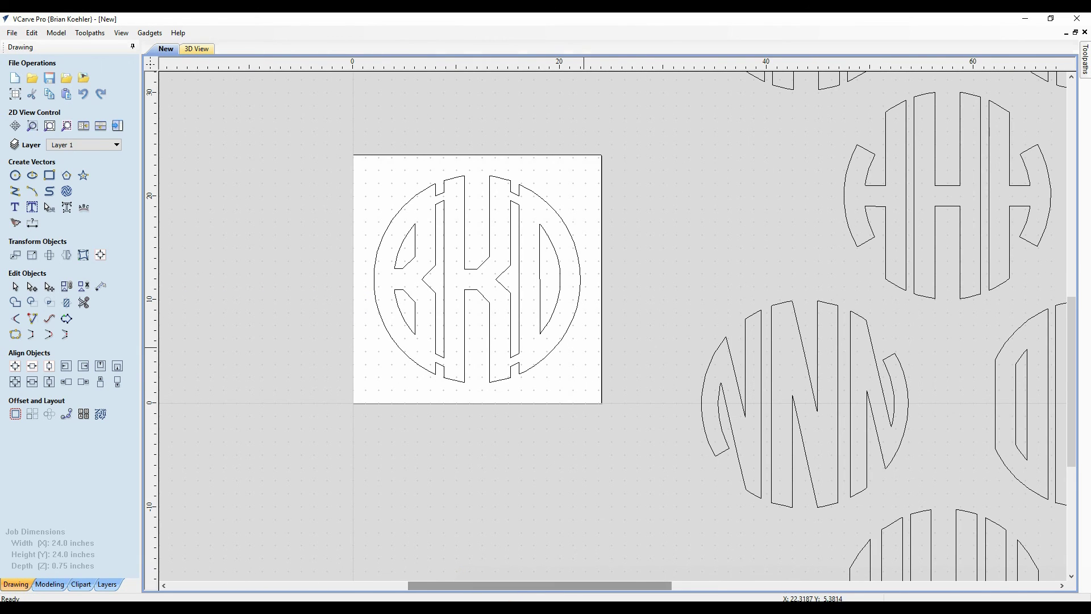
{"action": "left_click_drag", "start_coordinate": [593, 401], "coordinate": [307, 109]}
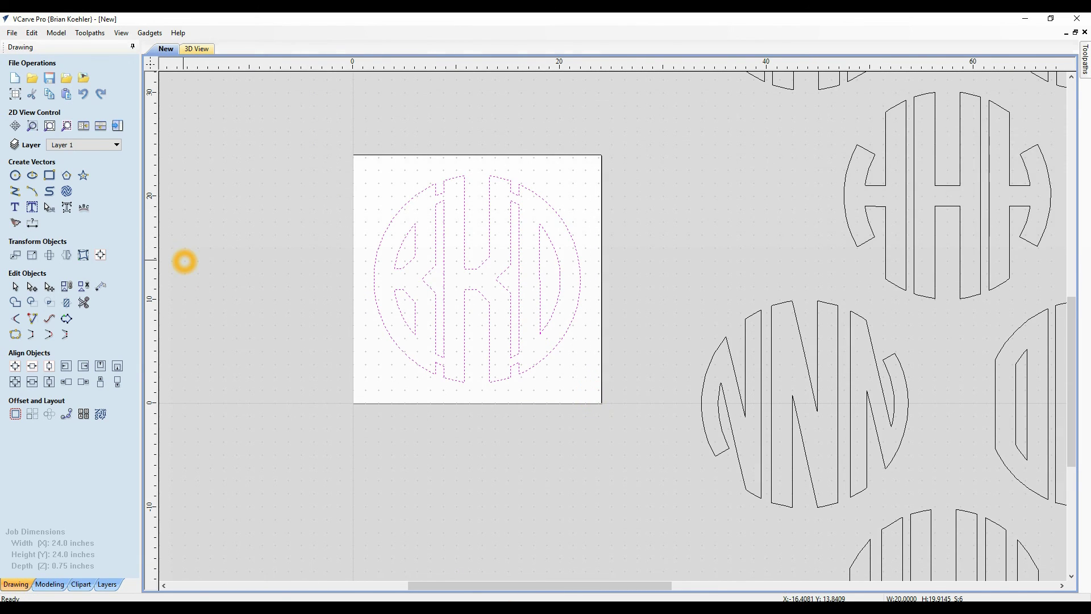
{"action": "left_click", "coordinate": [1084, 59]}
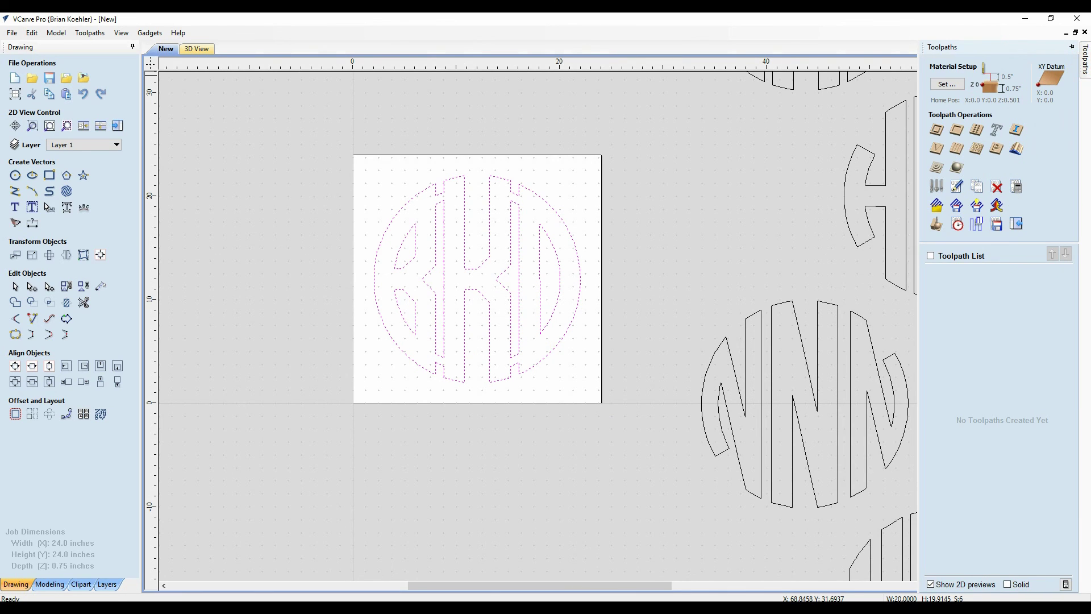
{"action": "left_click", "coordinate": [936, 126]}
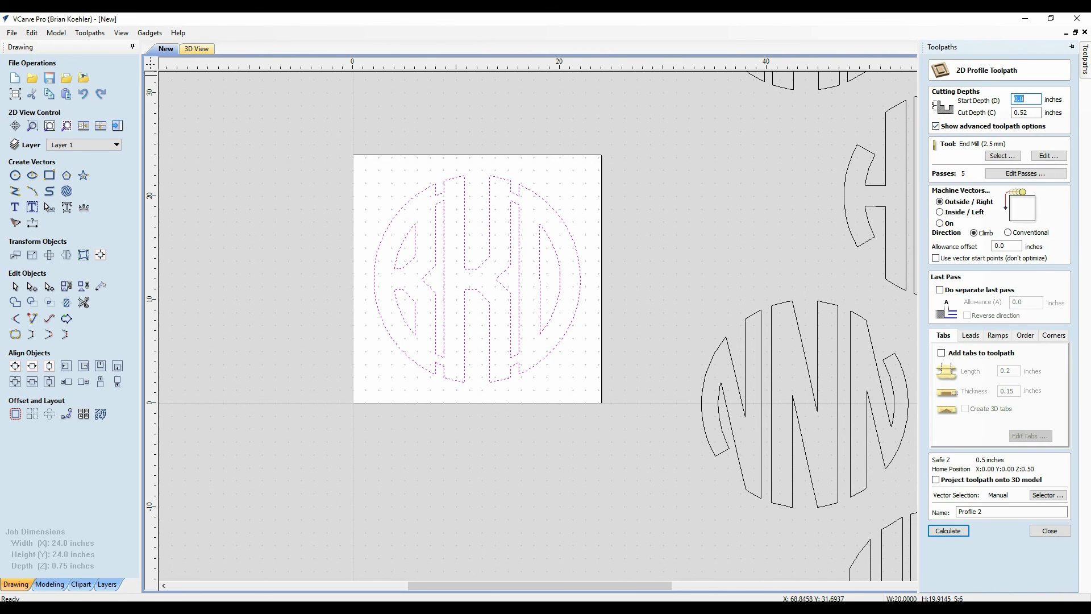
{"action": "left_click", "coordinate": [957, 533]}
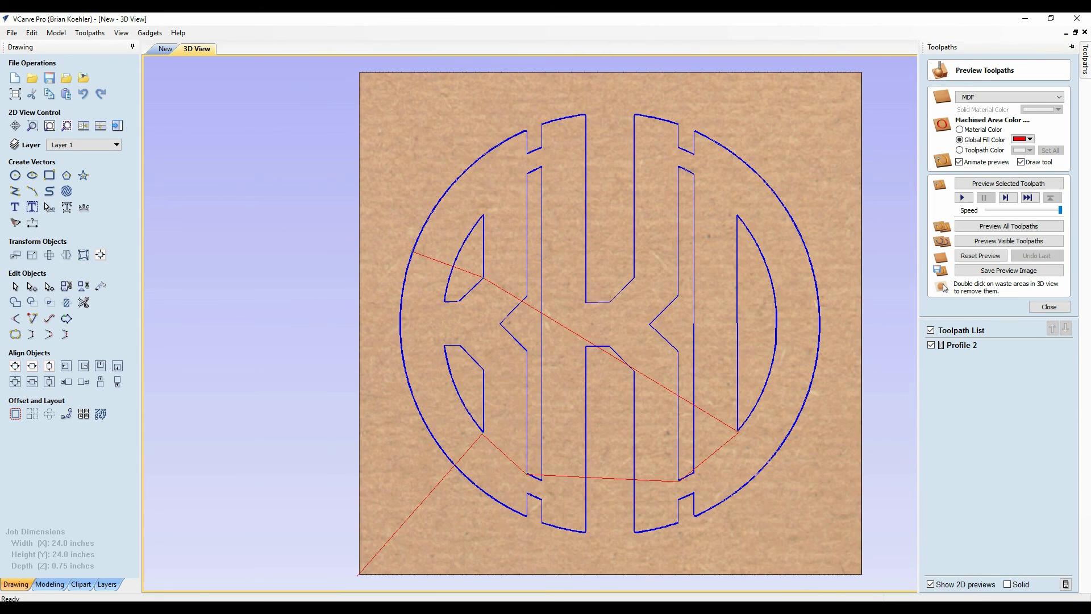
Preview all toolpaths to show the BKD profile cut into the MDF board in 3D
{"action": "left_click", "coordinate": [1009, 226]}
{"action": "left_click", "coordinate": [699, 409]}
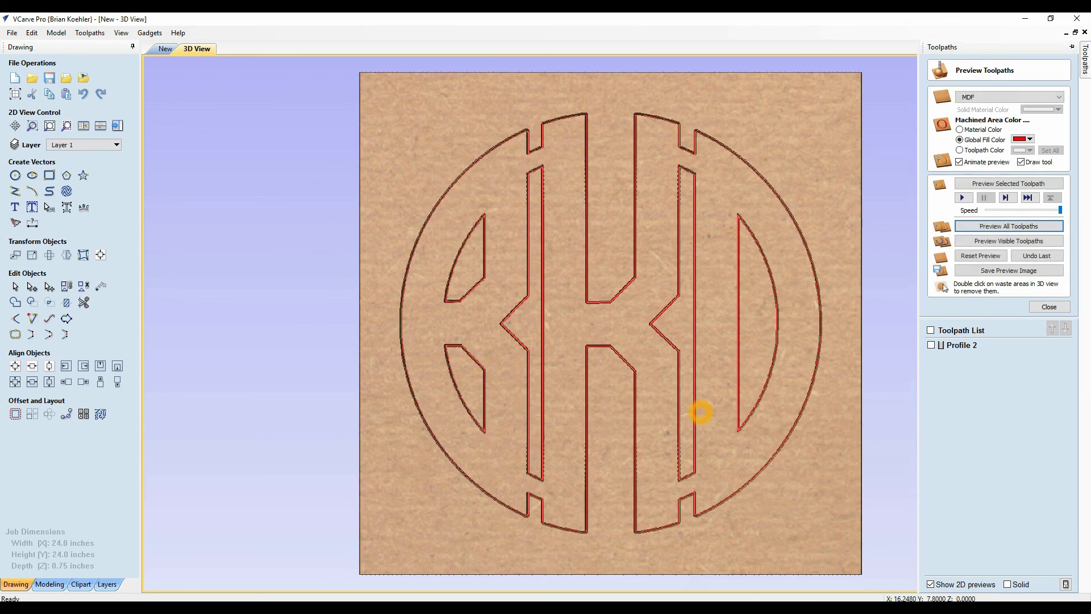
{"action": "left_click", "coordinate": [811, 560]}
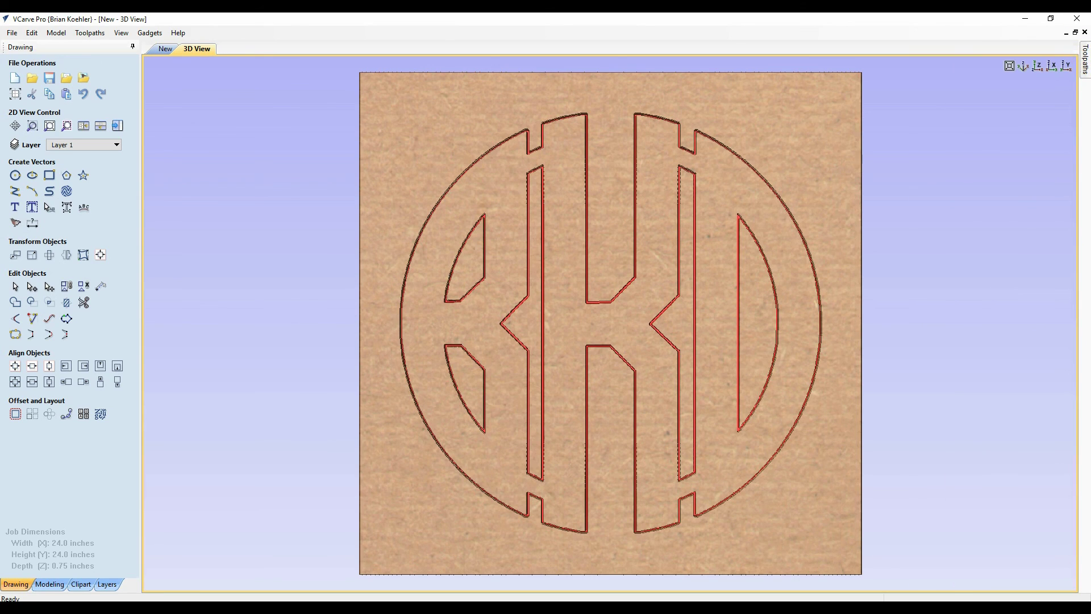
{"action": "left_click", "coordinate": [920, 289]}
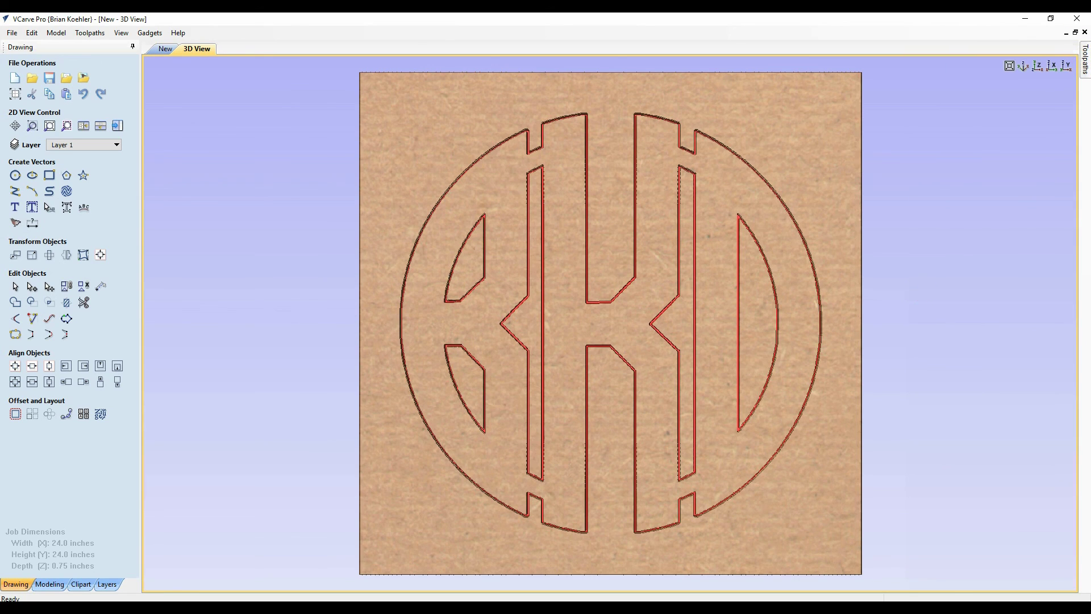